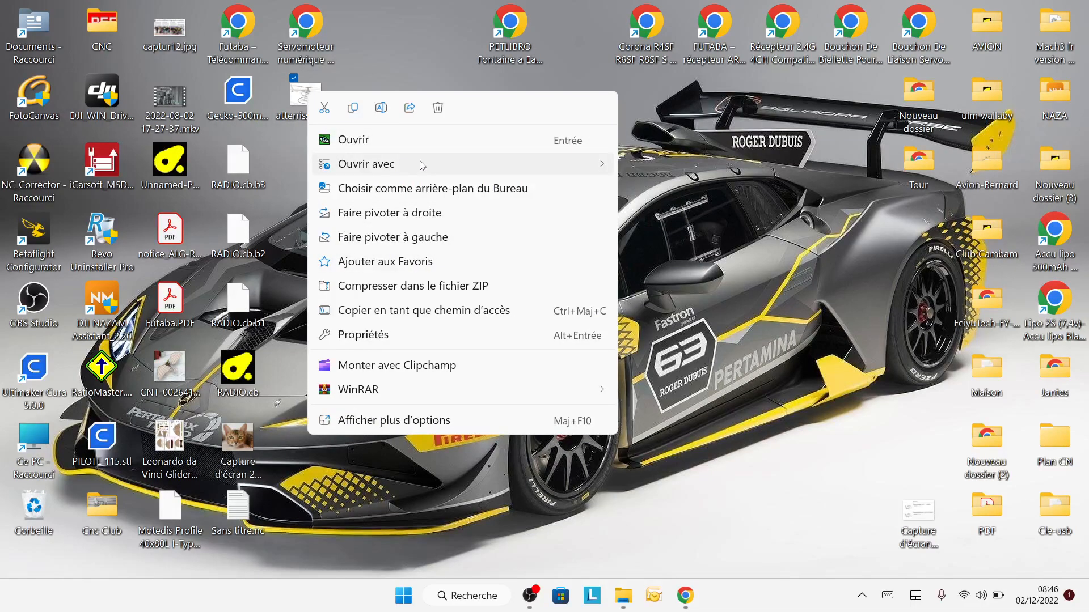
Open the helicopter landing JPEG from the desktop in Inkscape, embedded, at default import resolution with smooth rendering
mouse_move(515, 165)
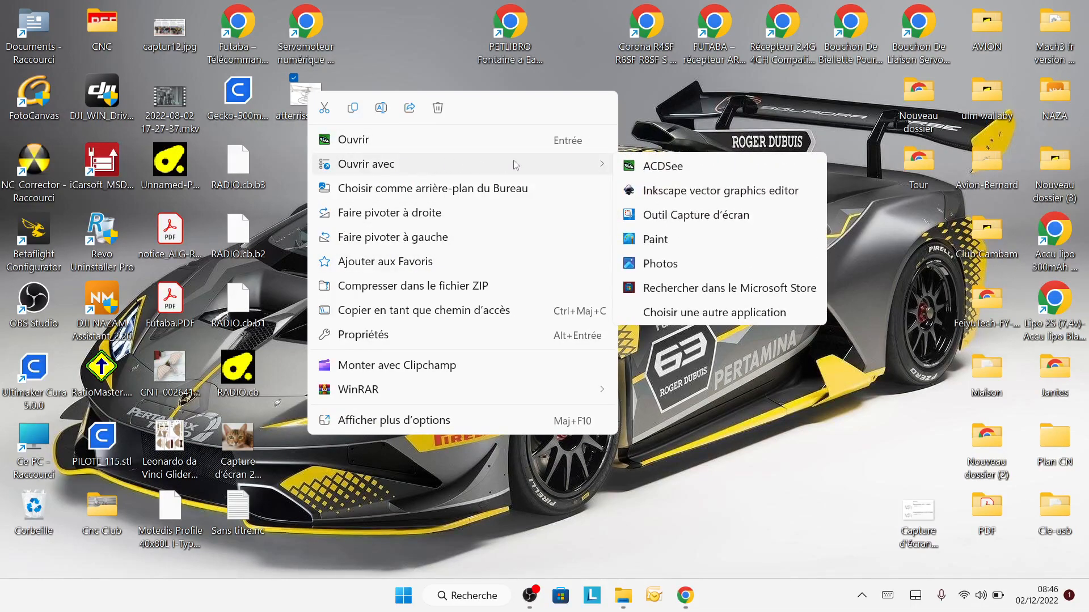
click(689, 191)
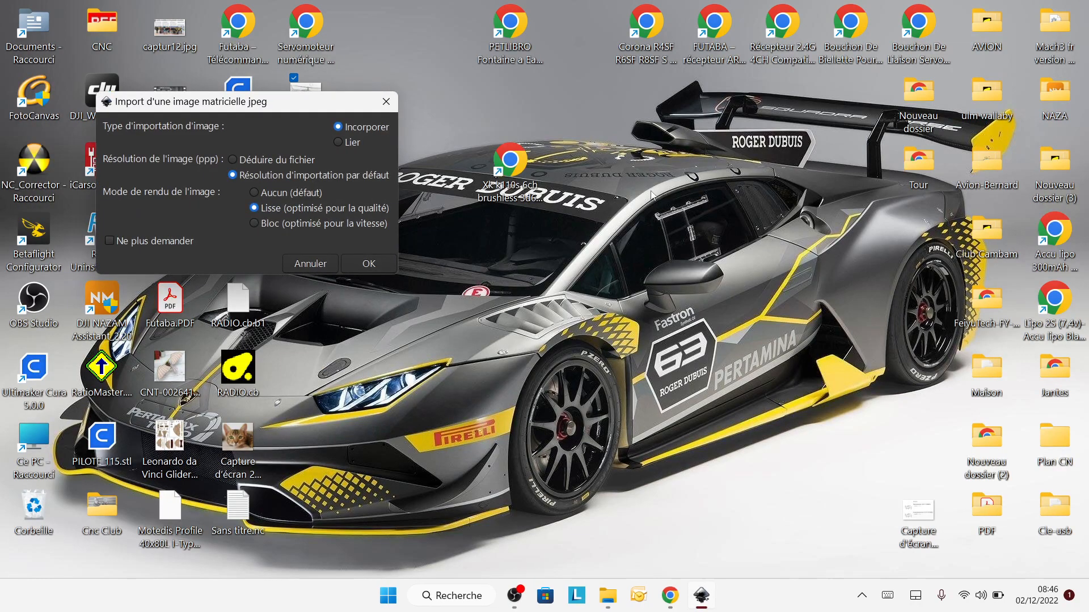
click(372, 266)
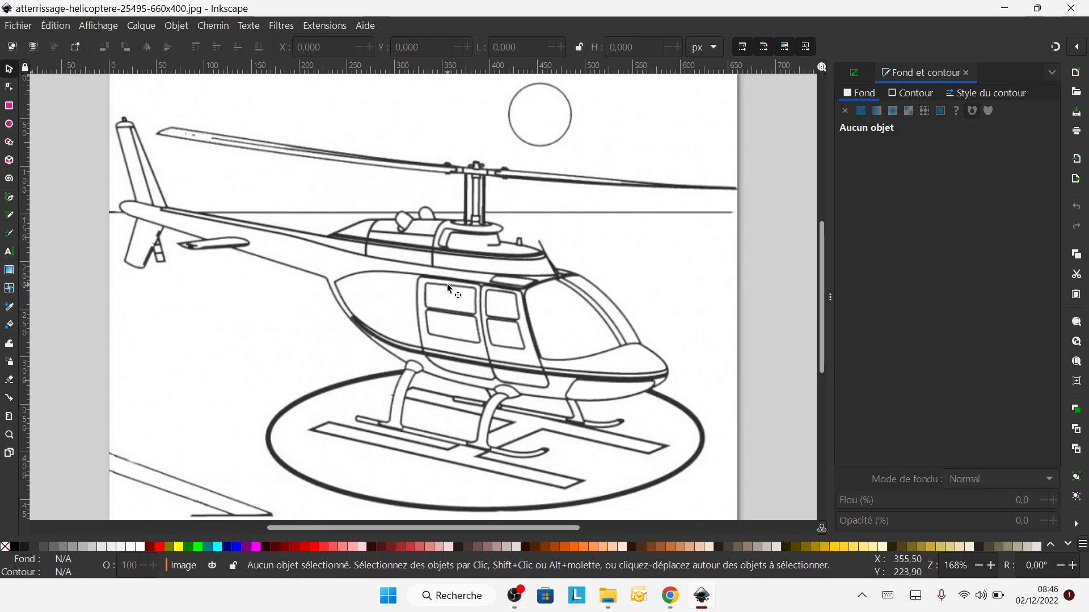
Vectorise the helicopter image in a single pass using brightness-threshold detection with a threshold of 0.577
scroll(448, 285, down, 2)
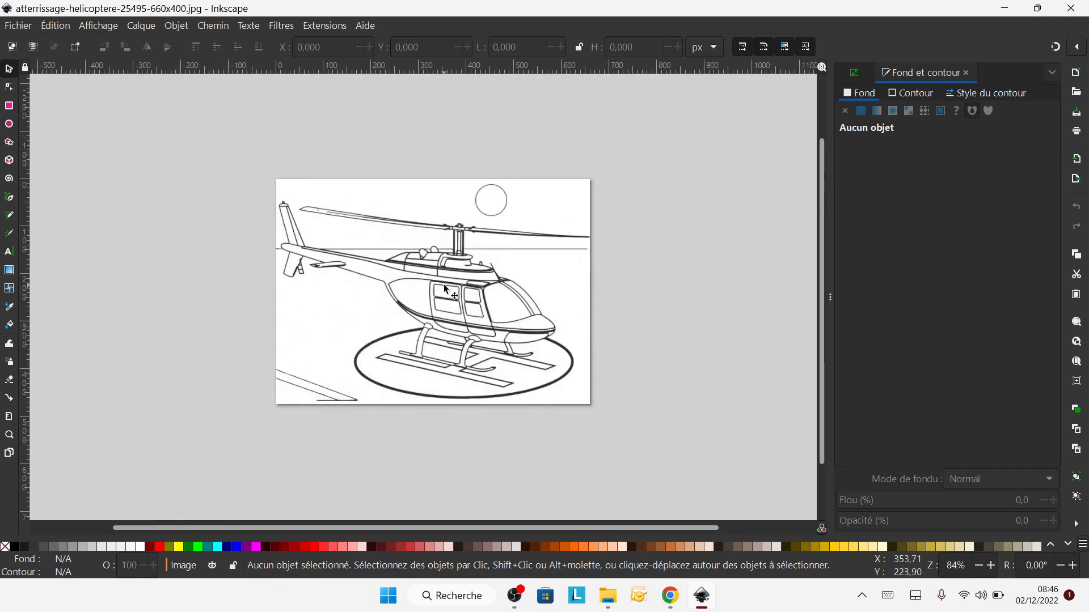
scroll(444, 284, up, 2)
scroll(444, 284, down, 2)
click(304, 281)
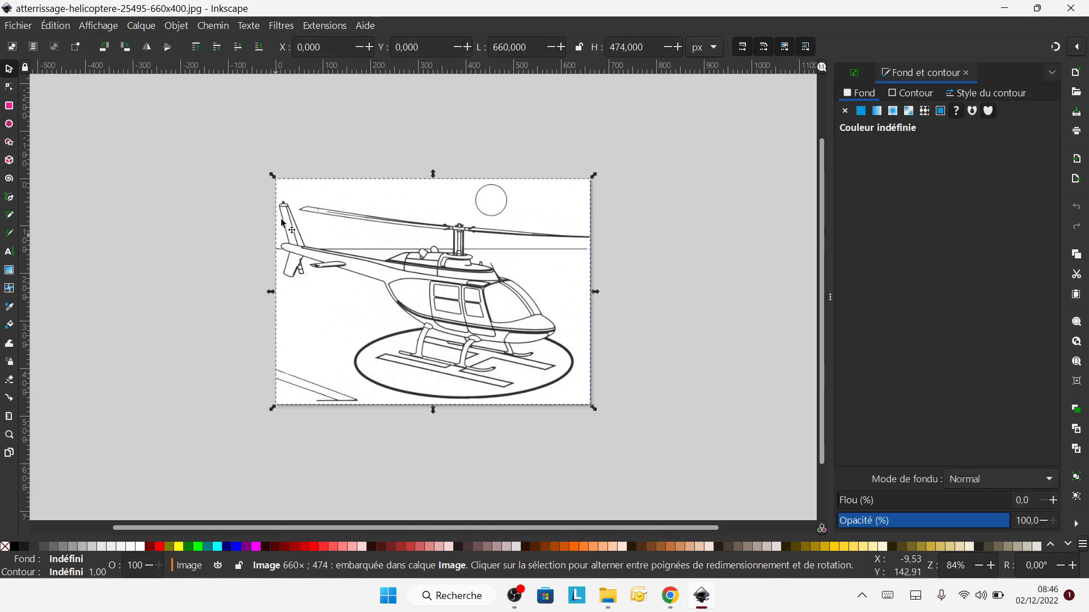
click(716, 233)
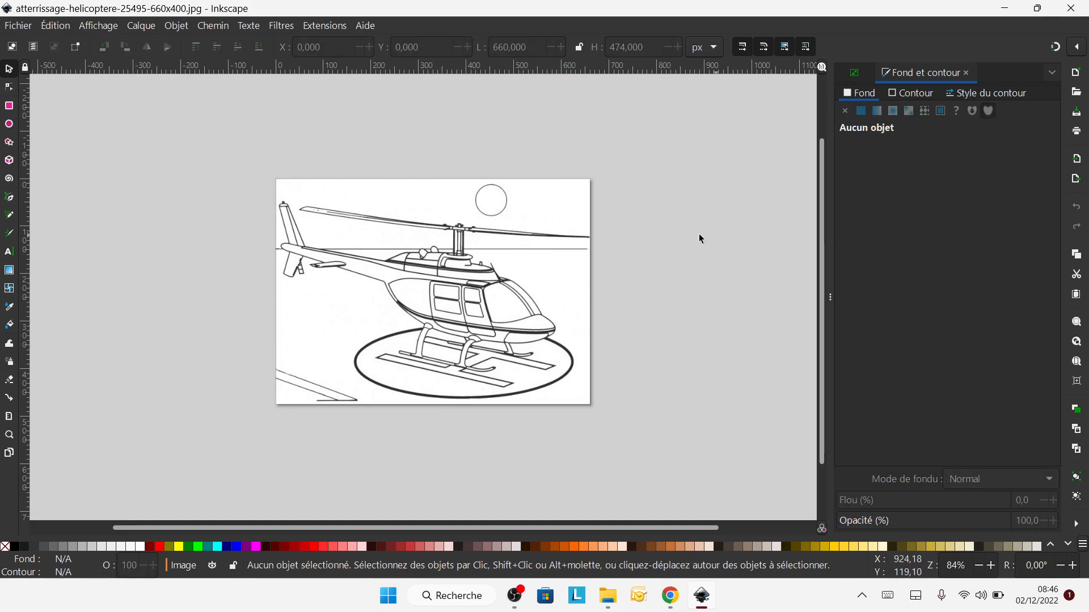
click(418, 280)
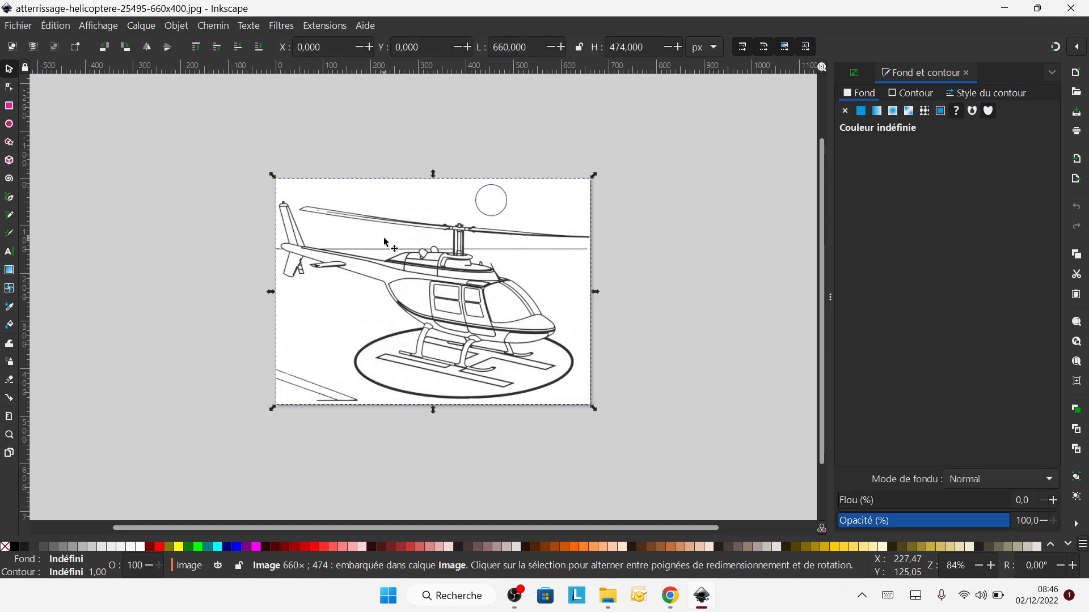
click(219, 27)
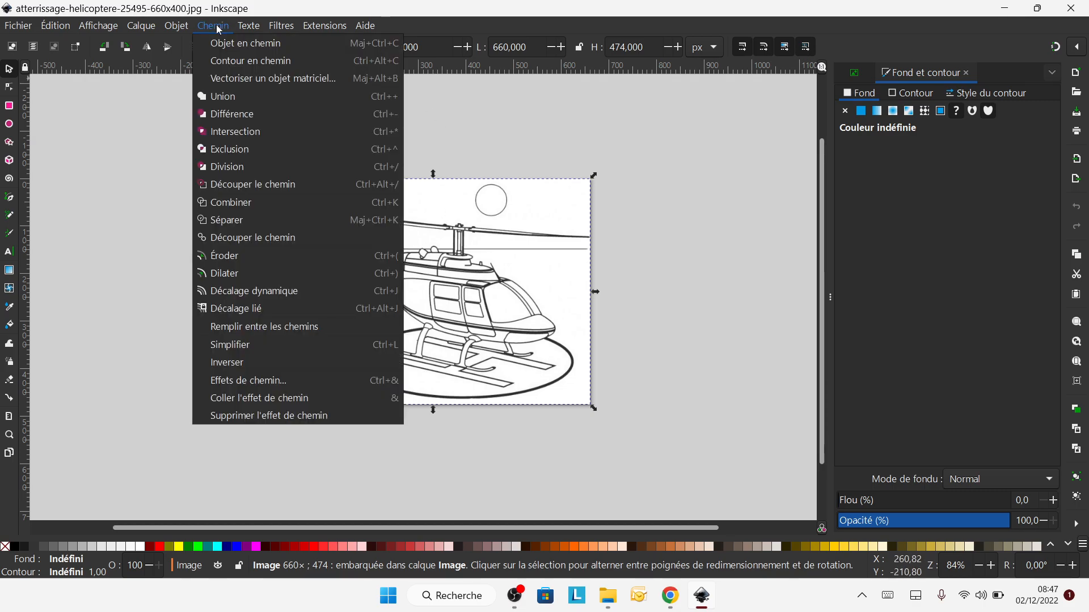
click(241, 82)
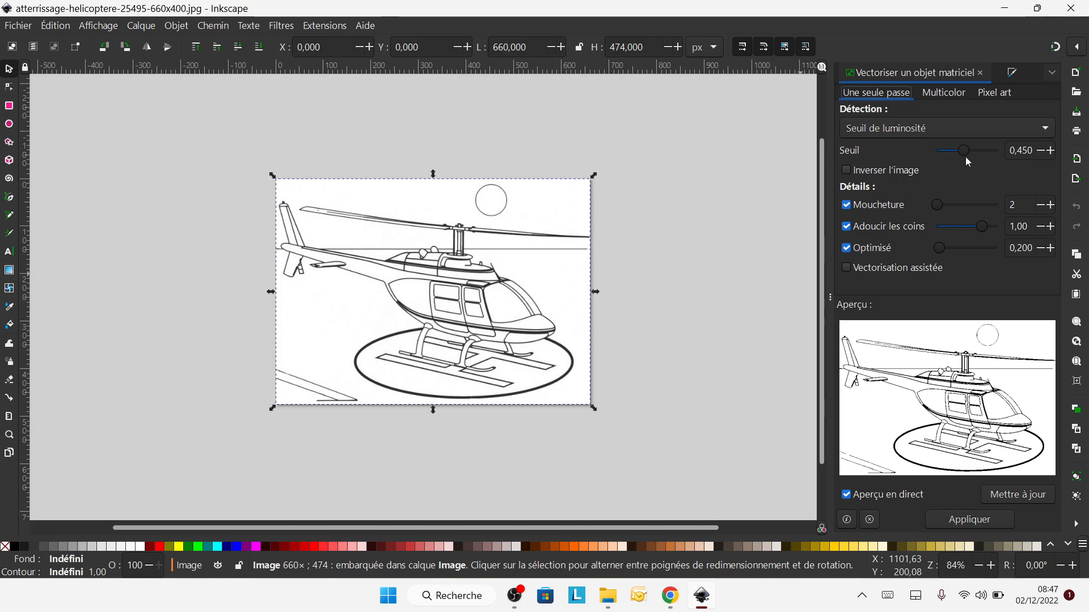
mouse_move(962, 154)
mouse_down()
mouse_move(991, 151)
mouse_move(948, 152)
mouse_move(973, 152)
mouse_up()
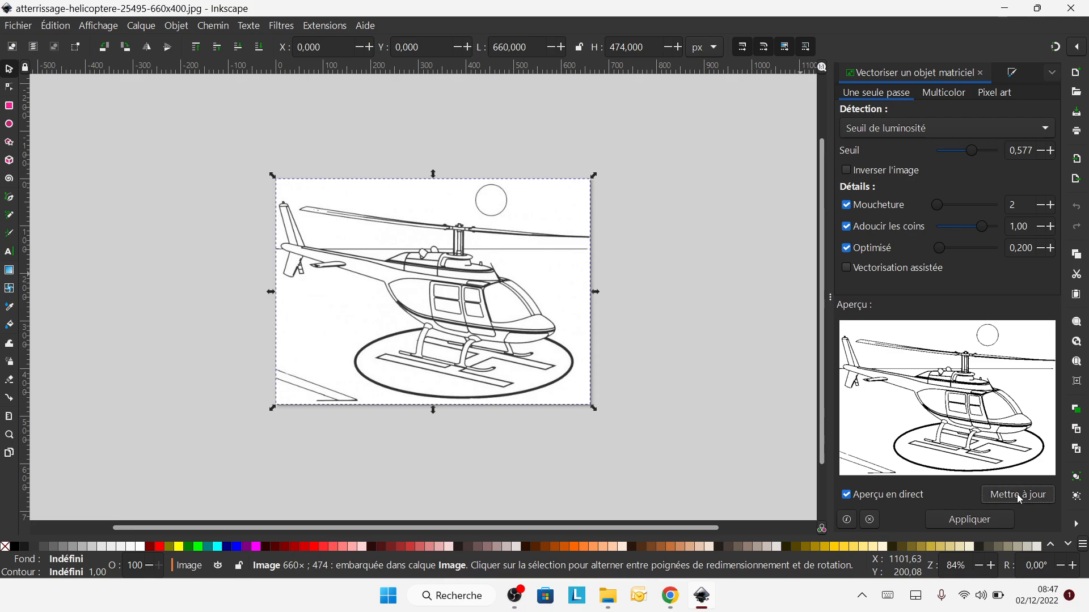
click(972, 520)
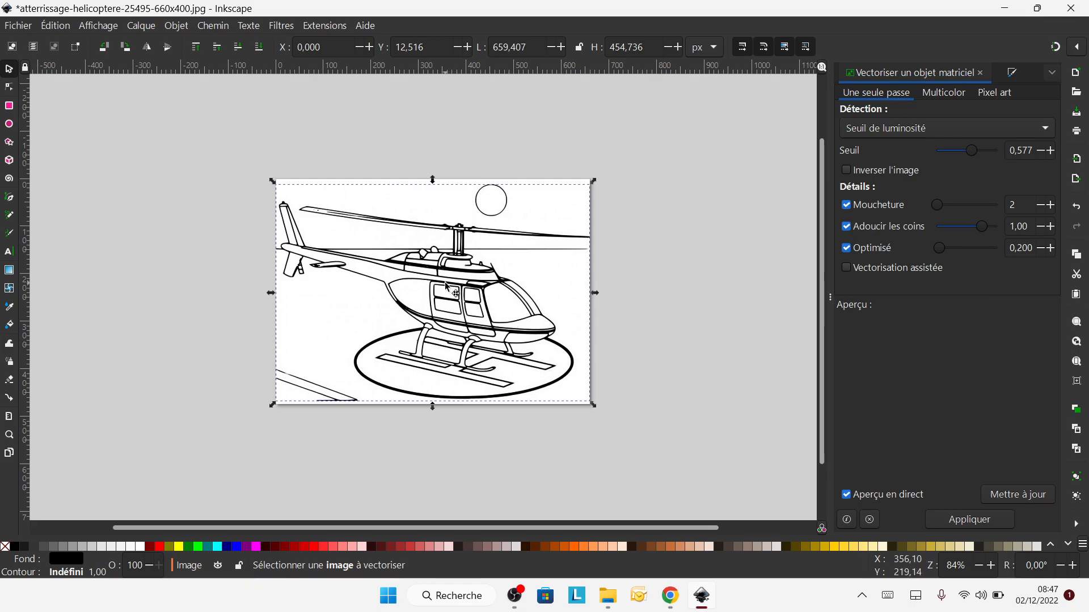
Cut the original bitmap from beneath the traced path and place the path back on the page
drag(447, 286, 780, 291)
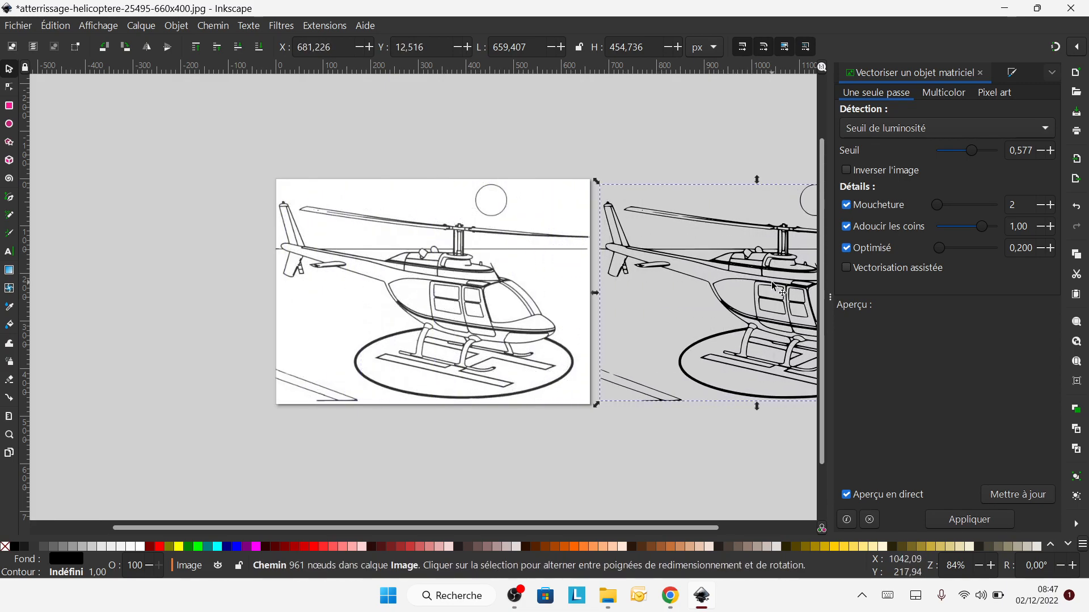
click(418, 294)
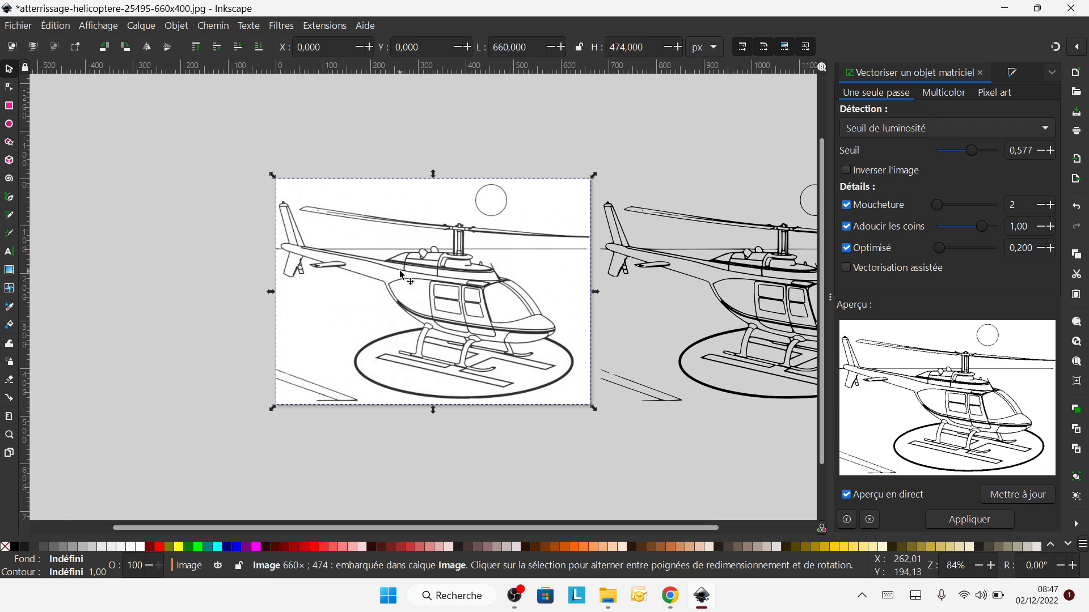
right_click(400, 275)
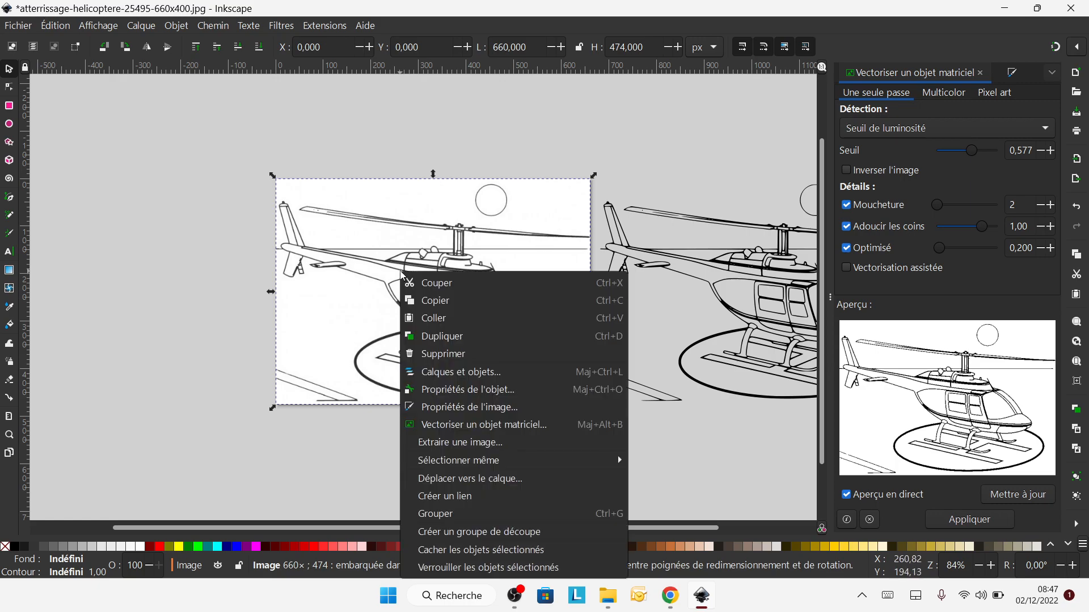
click(435, 287)
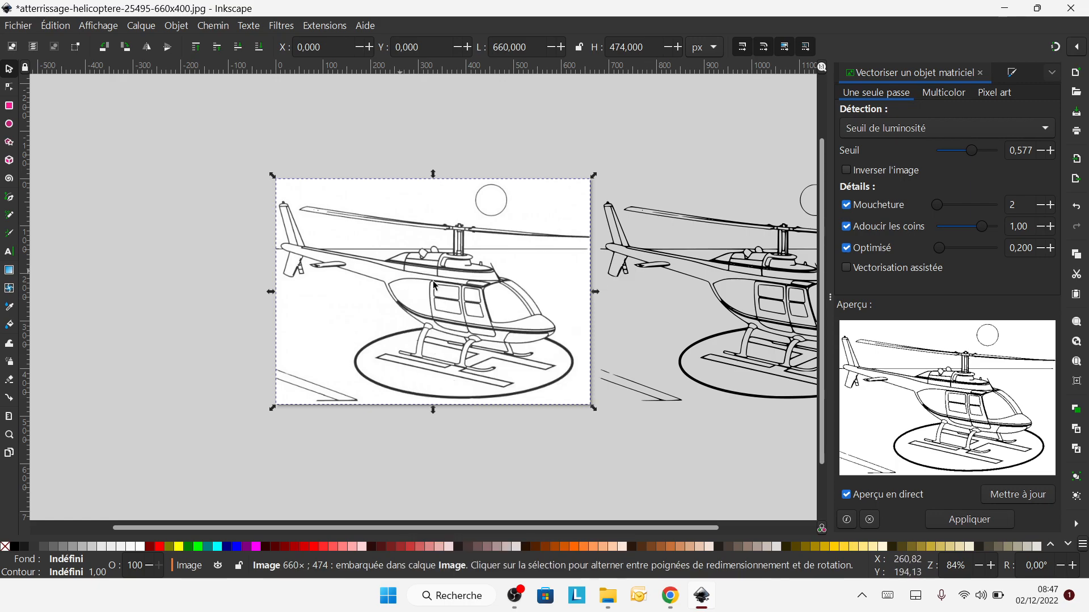
click(794, 297)
drag(794, 298, 462, 297)
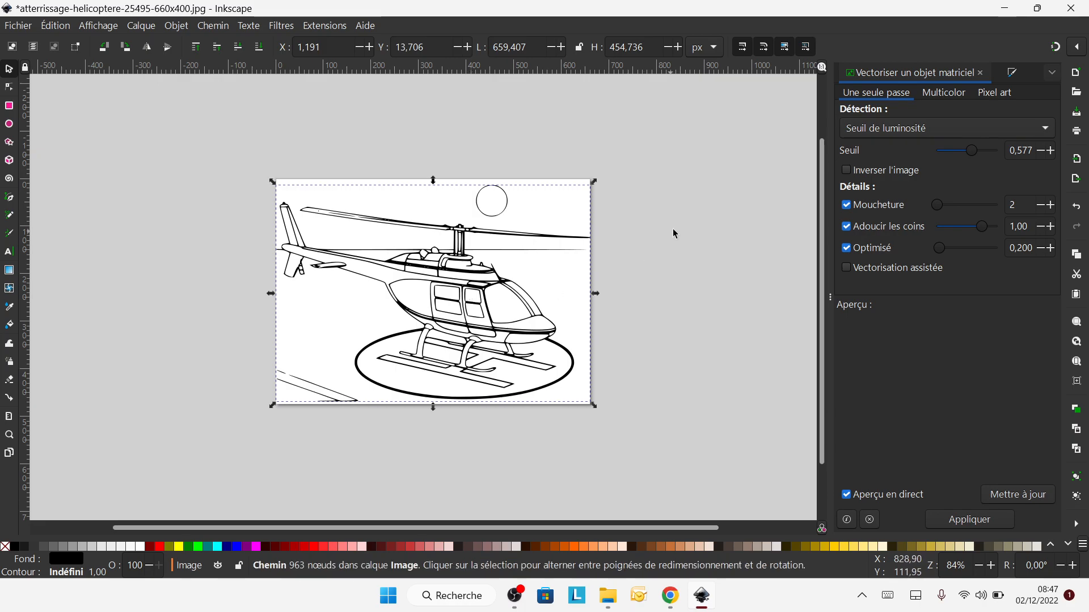
Save the drawing to the desktop as atterrissage-helicoptere-25495-660x400.dxf in AutoCAD DXF R12 format
click(18, 26)
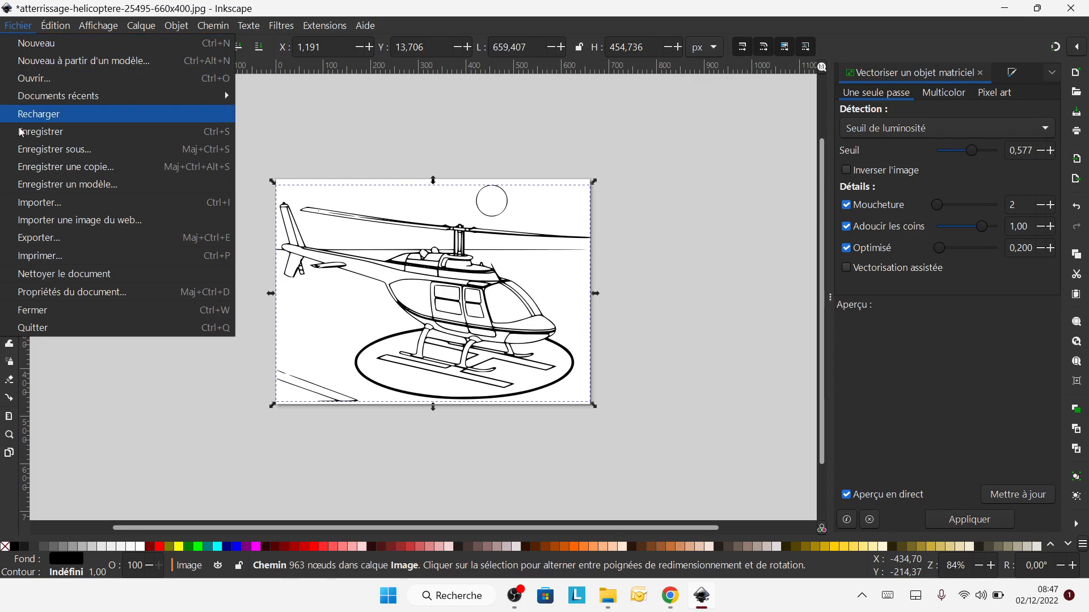
click(59, 151)
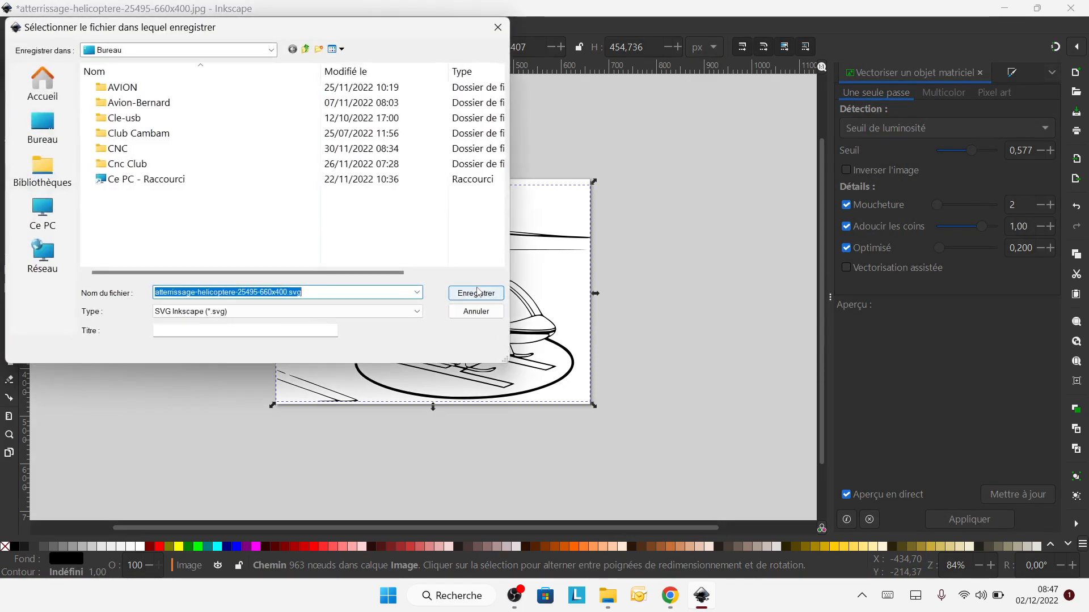
click(417, 312)
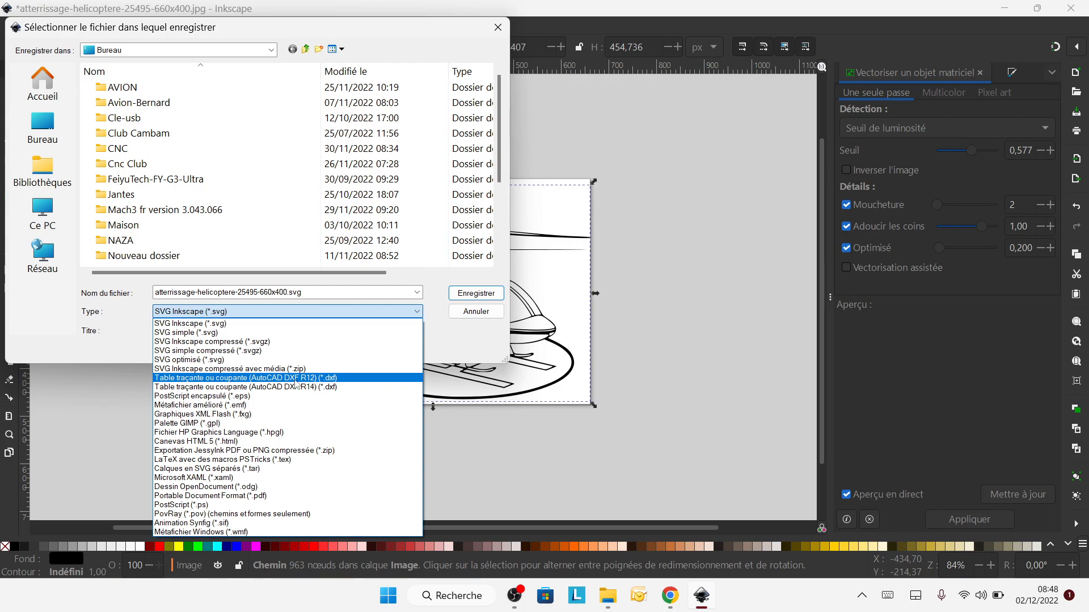
click(268, 378)
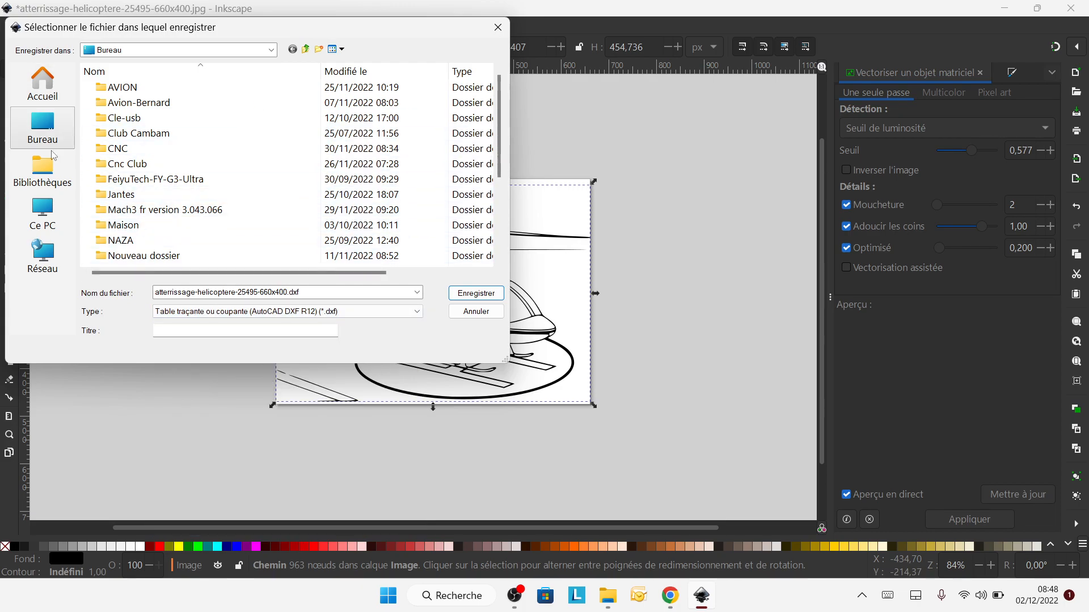
click(42, 127)
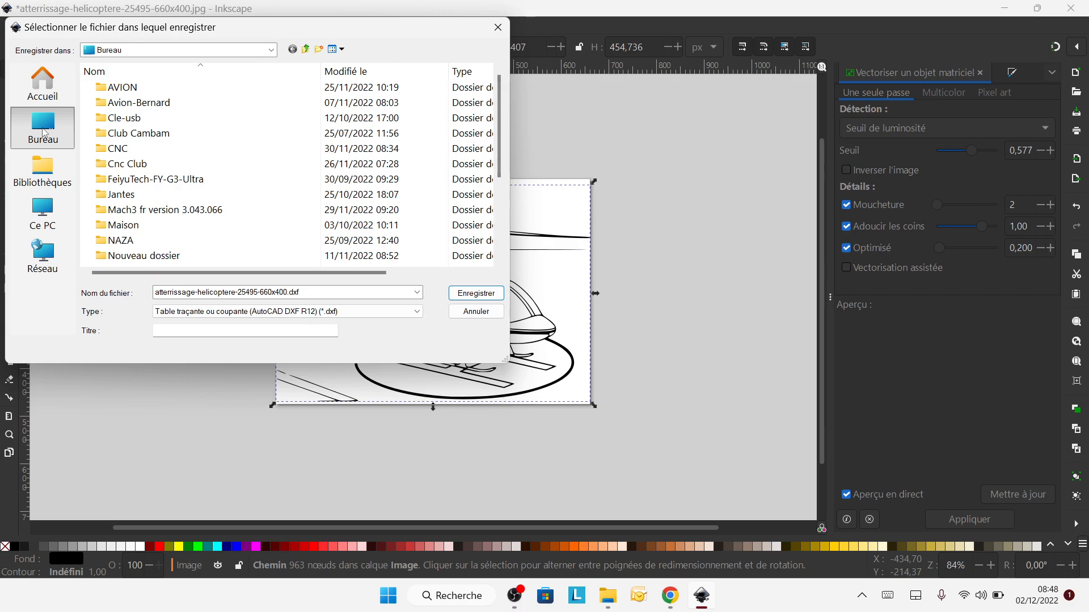
click(476, 294)
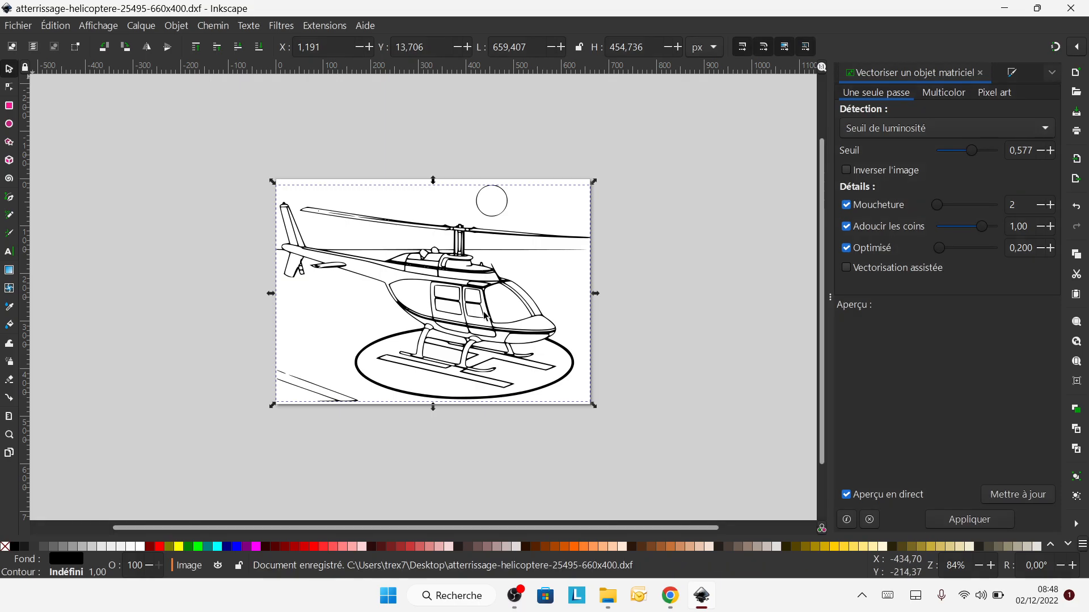
Switch to CamBam+ by opening the saved helicopter DXF from the desktop, and maximise its window
click(1004, 8)
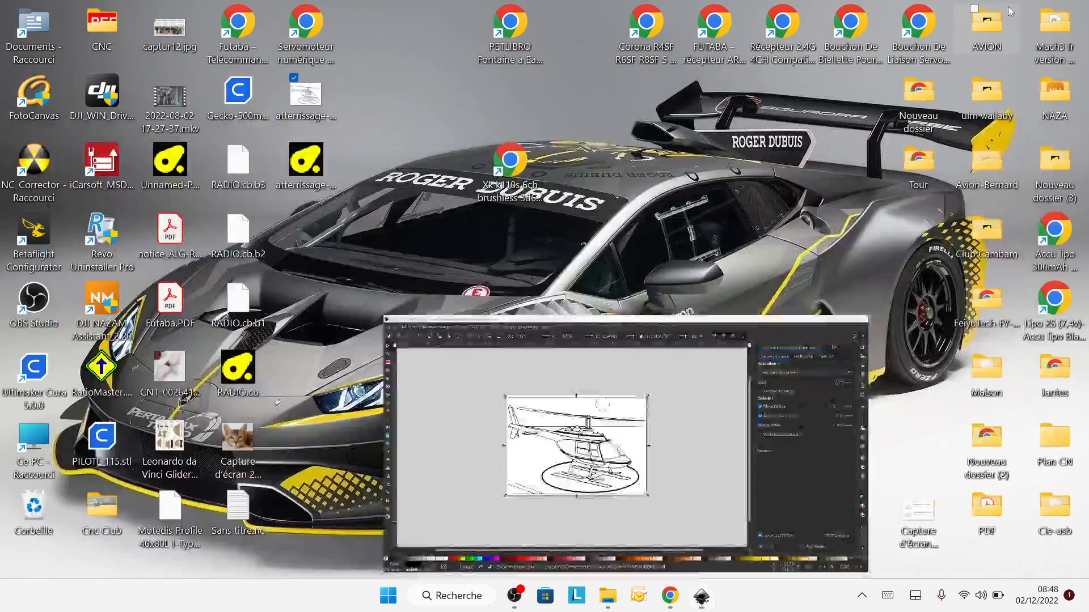
click(317, 178)
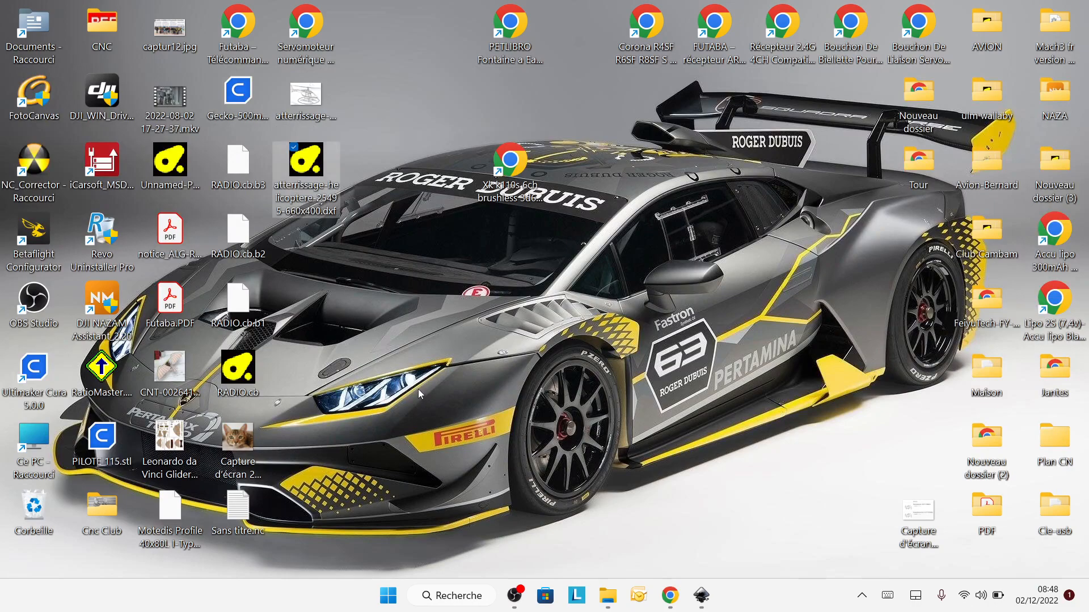
double_click(319, 172)
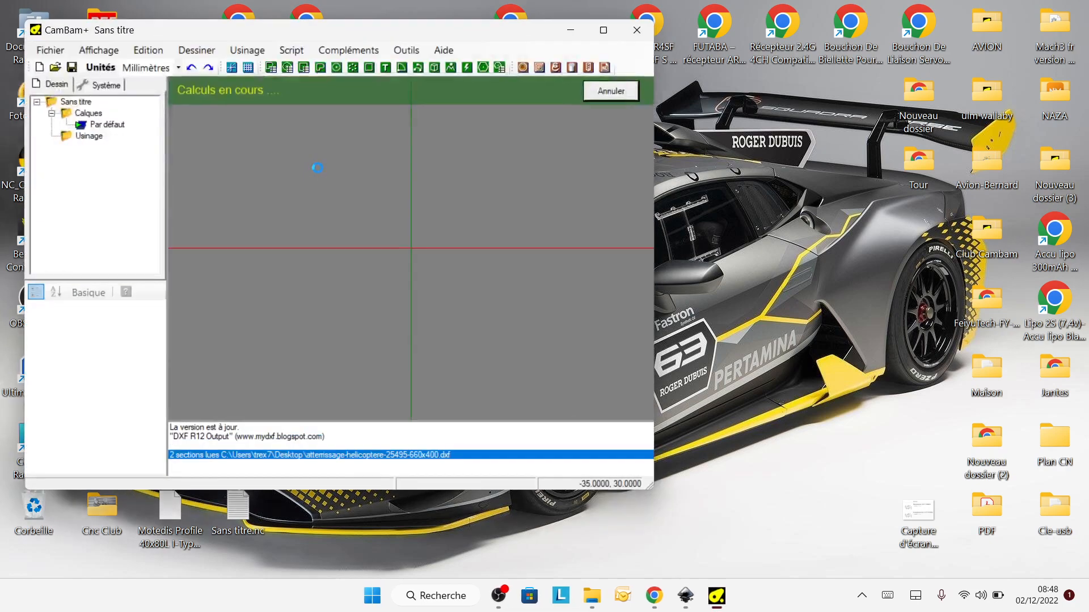
click(603, 29)
Cut the circle above the rotor and the diagonal lines near the origin out of the helicopter drawing
scroll(604, 325, up, 3)
scroll(560, 280, down, 3)
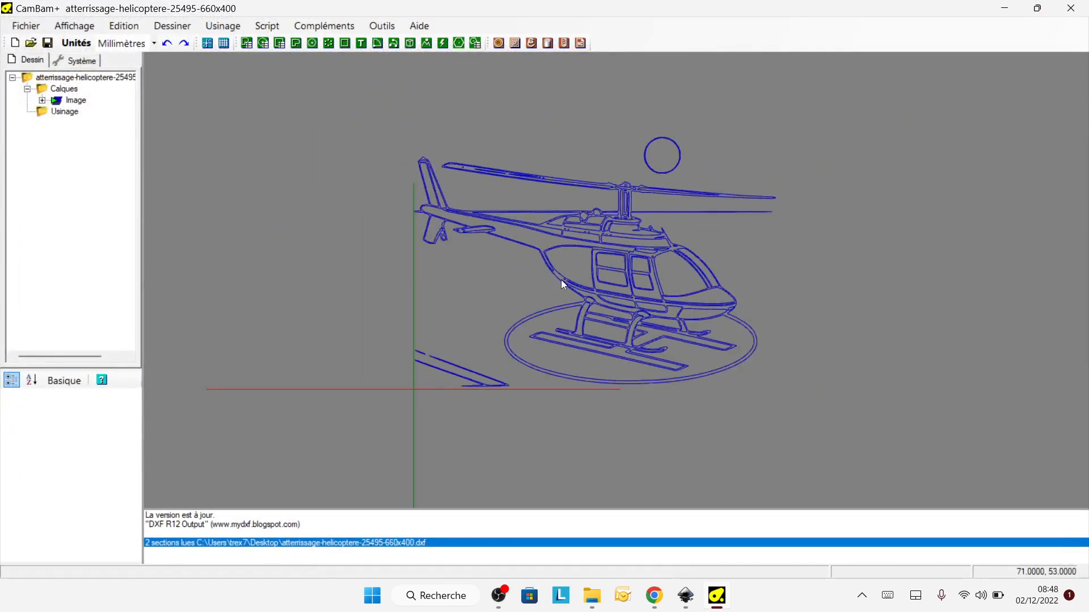
drag(613, 132, 687, 196)
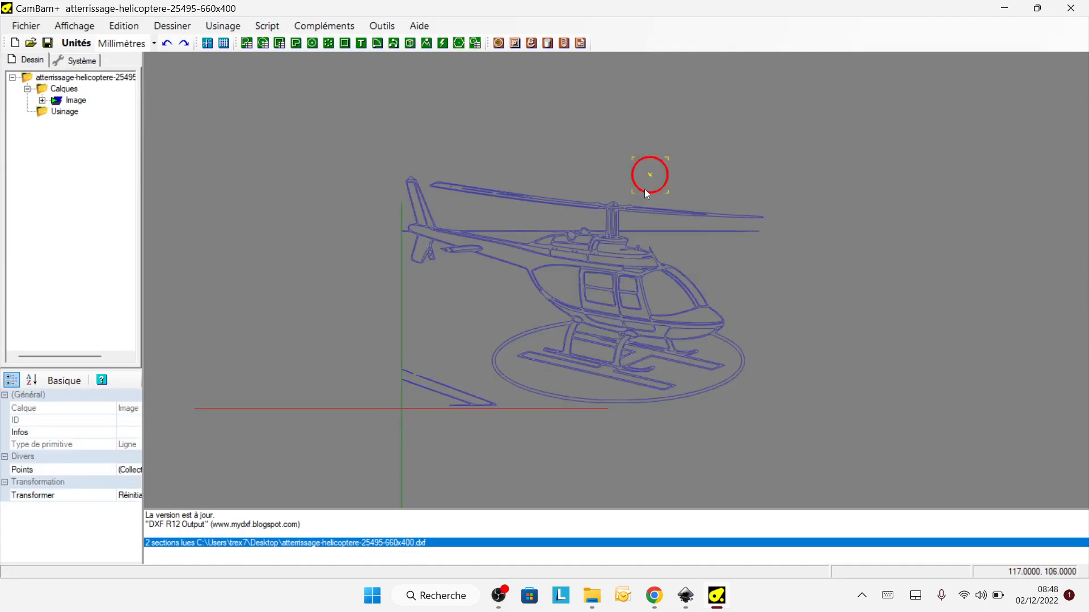
drag(377, 371, 497, 437)
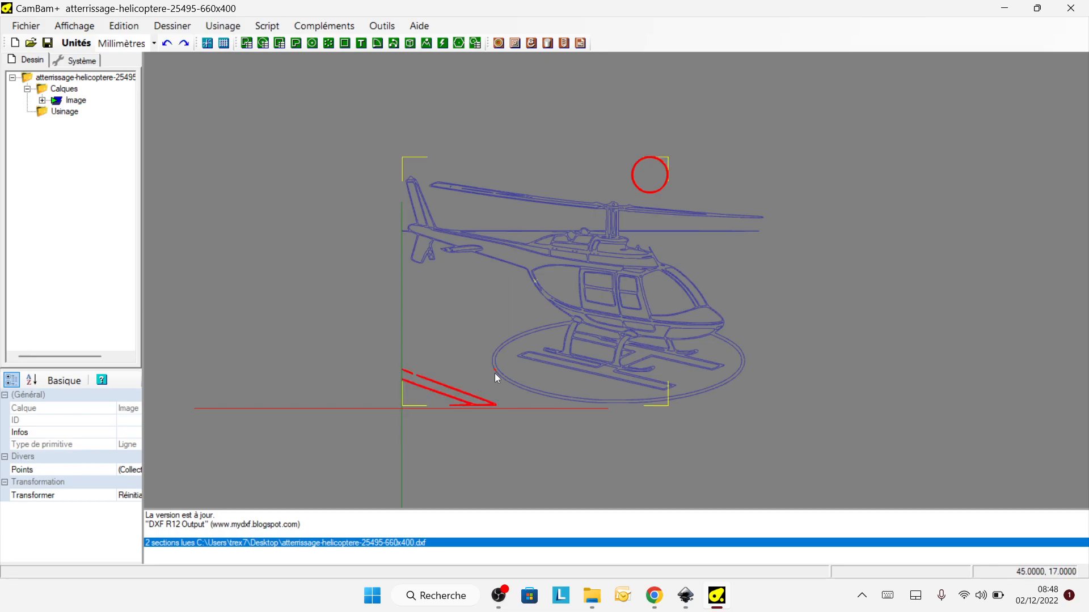
scroll(495, 374, up, 4)
scroll(453, 312, down, 2)
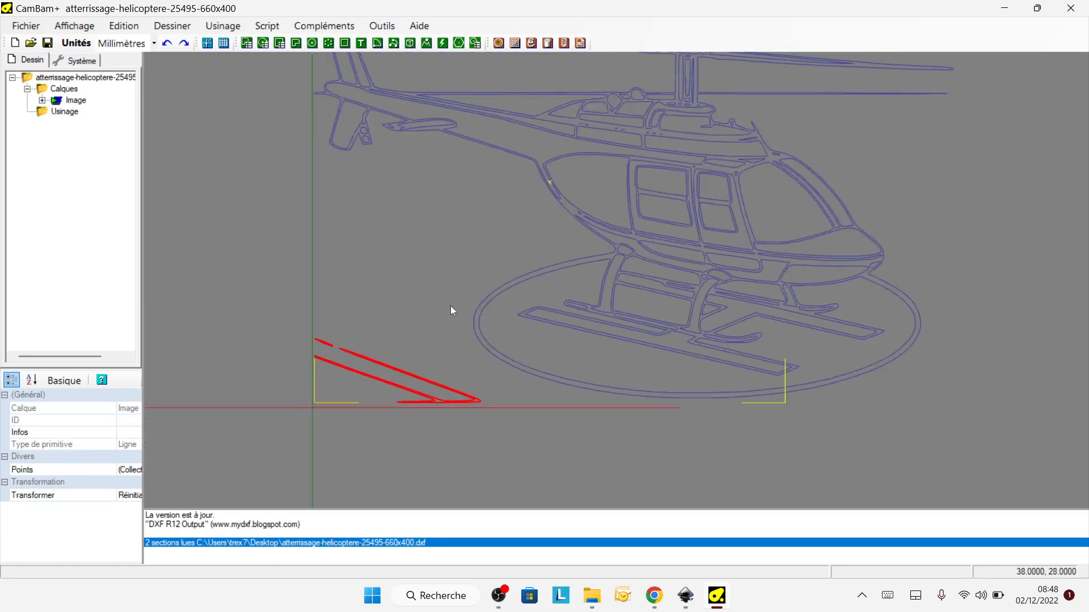
scroll(452, 310, down, 1)
right_click(413, 252)
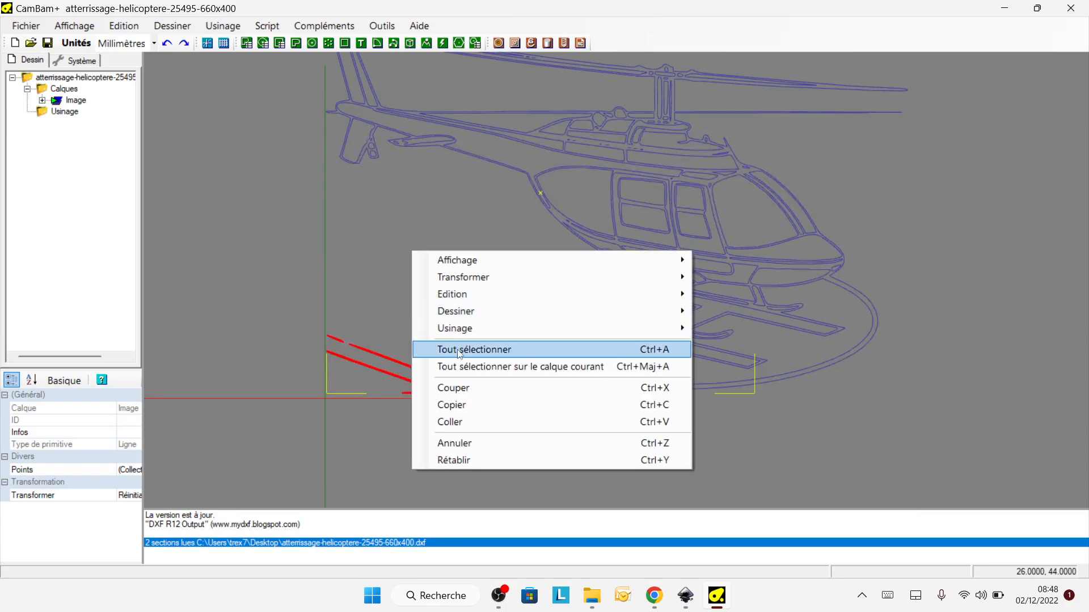
click(460, 391)
Examine individual line segments along the lower edge of the fuselage to see how the imported contour is built
scroll(455, 382, down, 2)
scroll(503, 279, up, 2)
scroll(588, 309, up, 4)
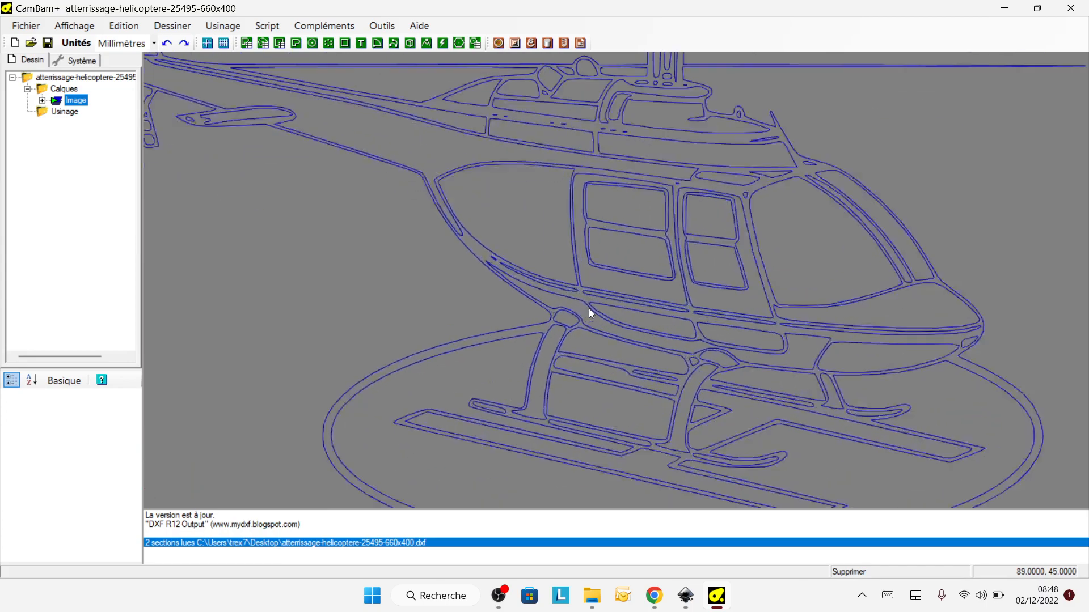
click(543, 266)
scroll(527, 263, down, 1)
click(516, 264)
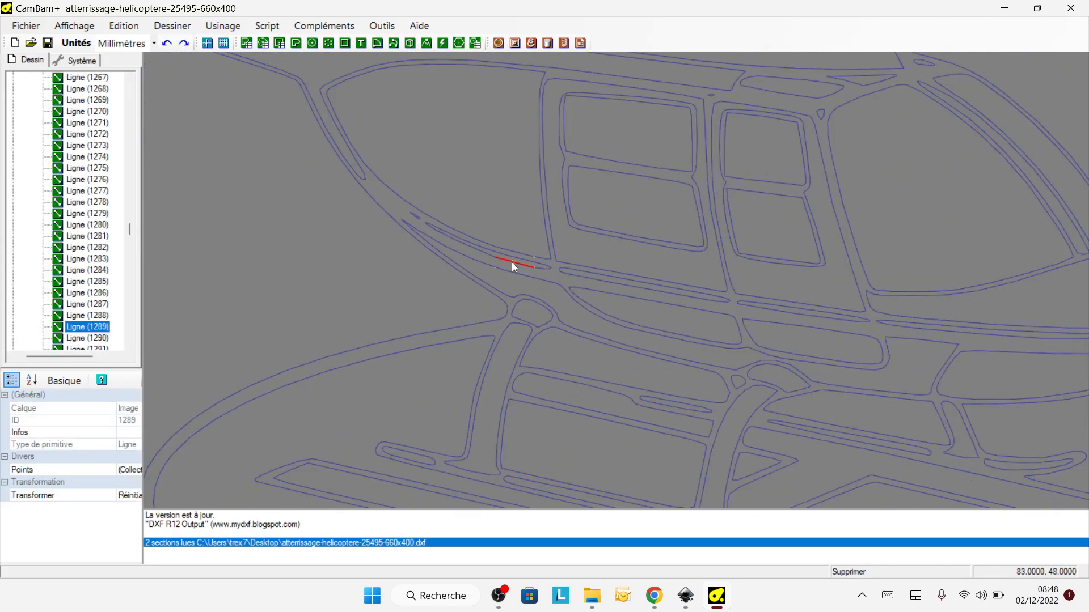
click(480, 254)
click(440, 234)
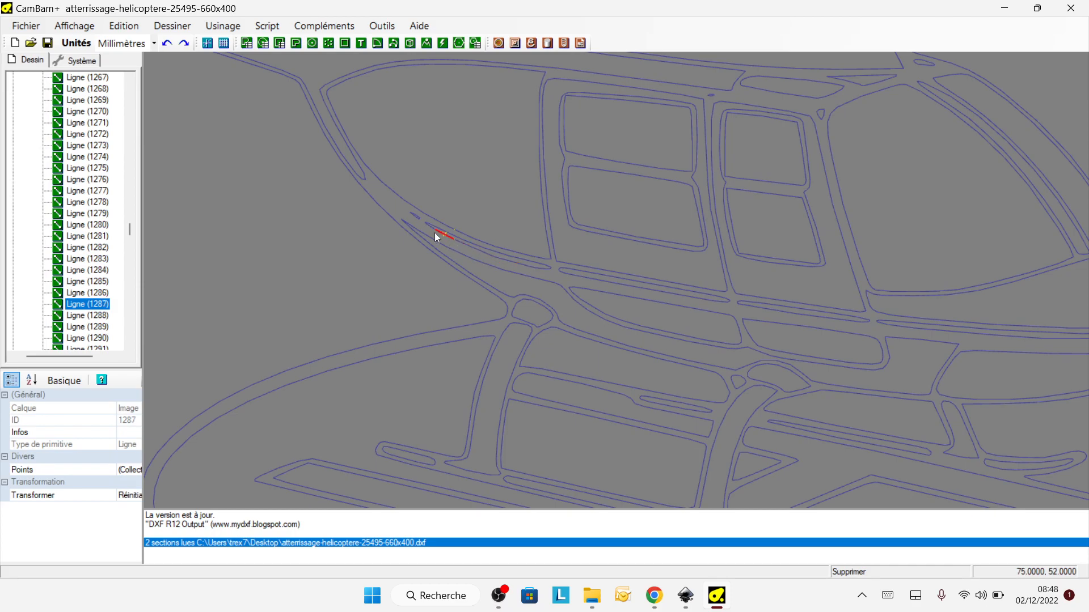
Move the upper endpoint of the short line at the mast's base onto the lower end of the mast's vertical edge
scroll(431, 230, down, 8)
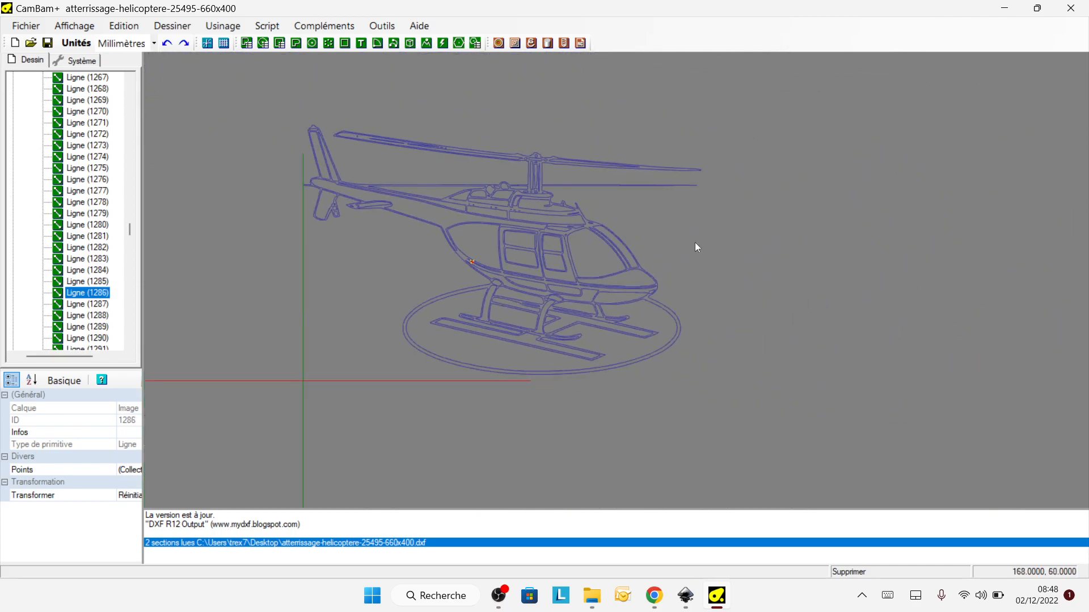
click(717, 223)
click(560, 186)
scroll(575, 197, up, 5)
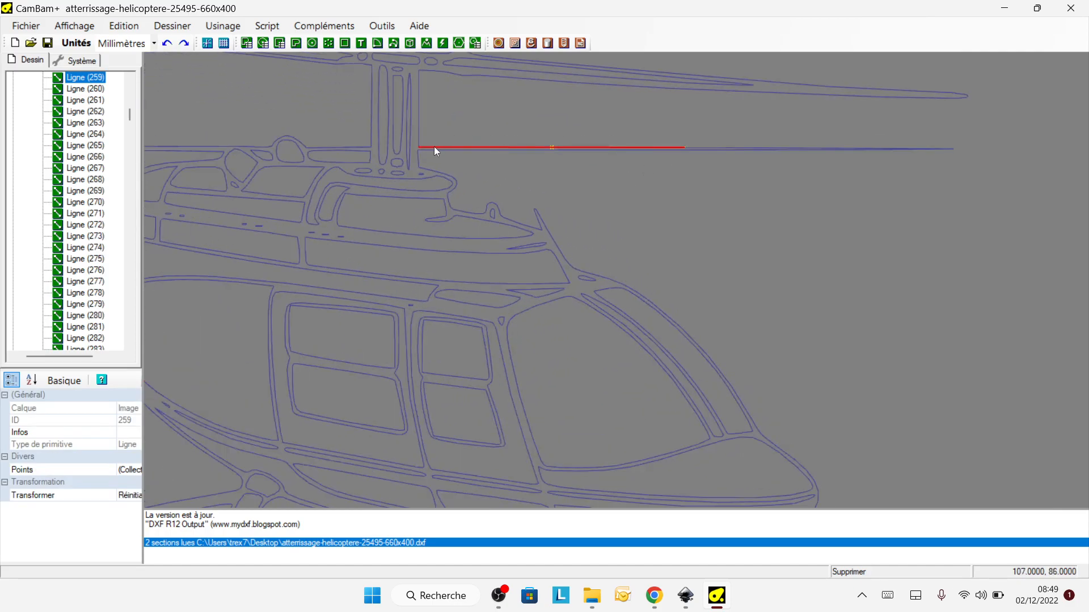
scroll(430, 147, up, 3)
click(406, 152)
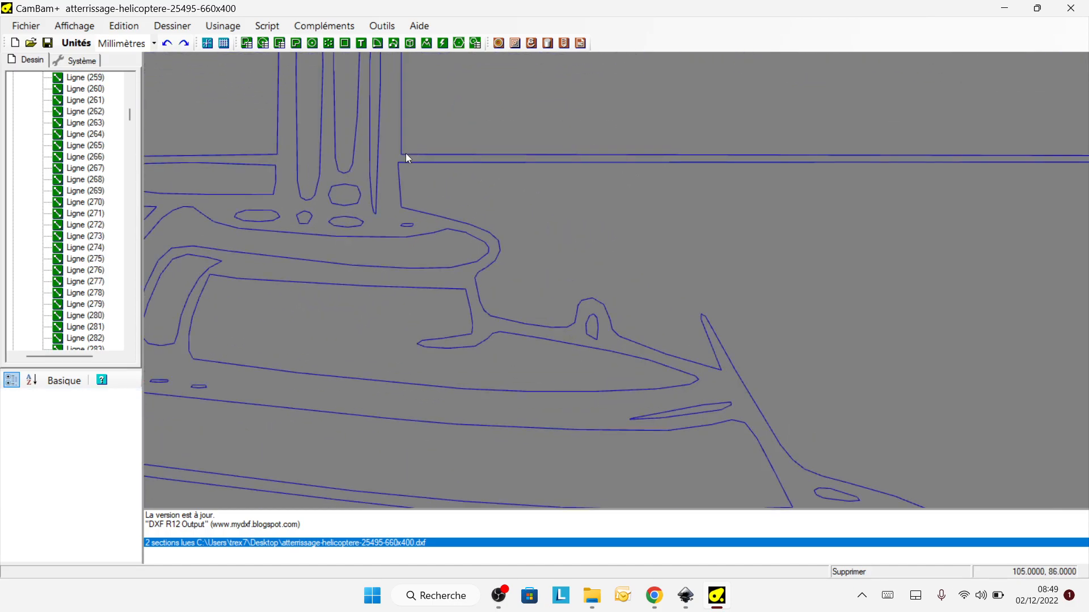
click(401, 154)
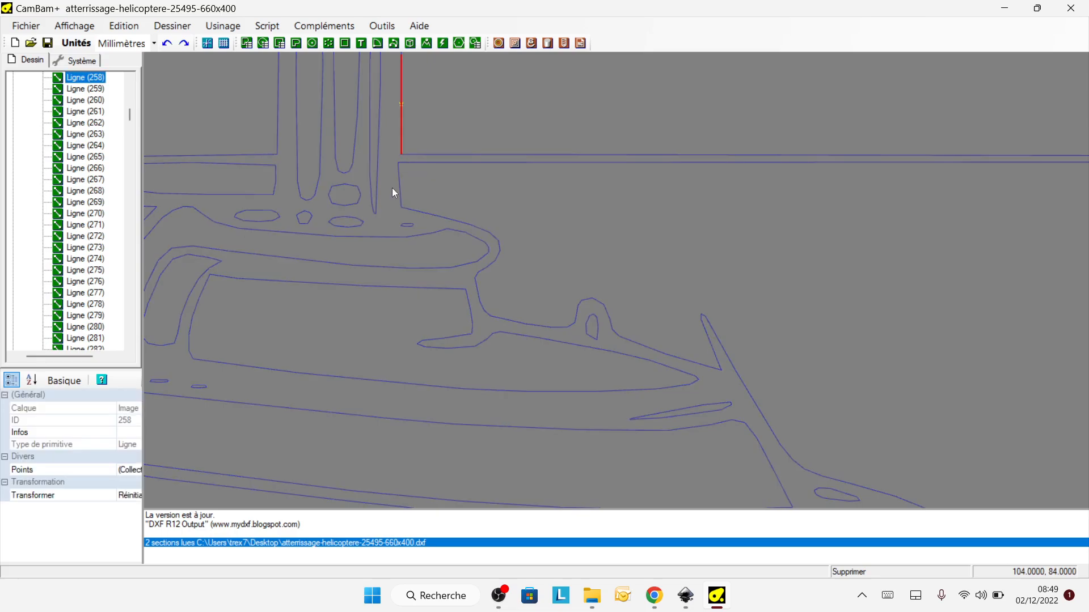
ctrl+double_click(399, 172)
key(Escape)
click(397, 173)
double_click(397, 174)
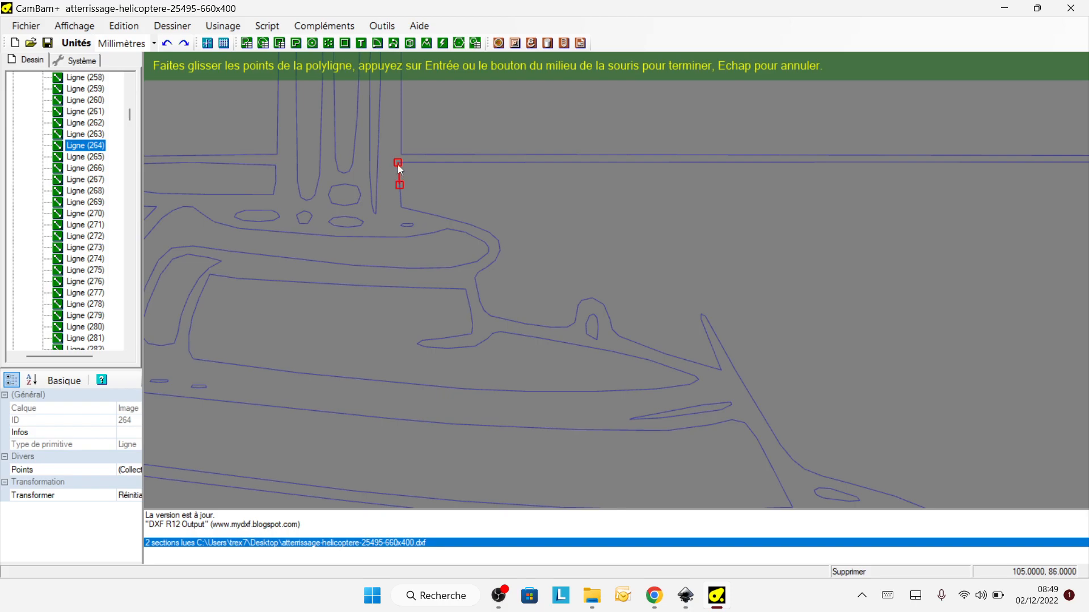
drag(400, 164, 402, 159)
key(Return)
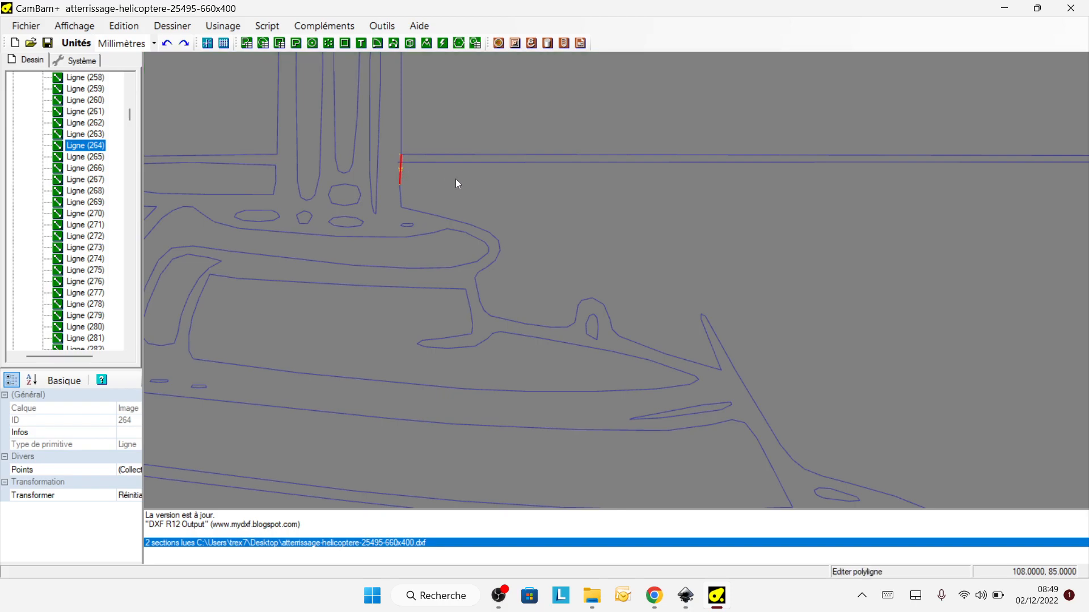
Cut the long horizontal lines running forward from the mast base, including their end segments, out of the drawing
click(431, 162)
scroll(440, 198, down, 4)
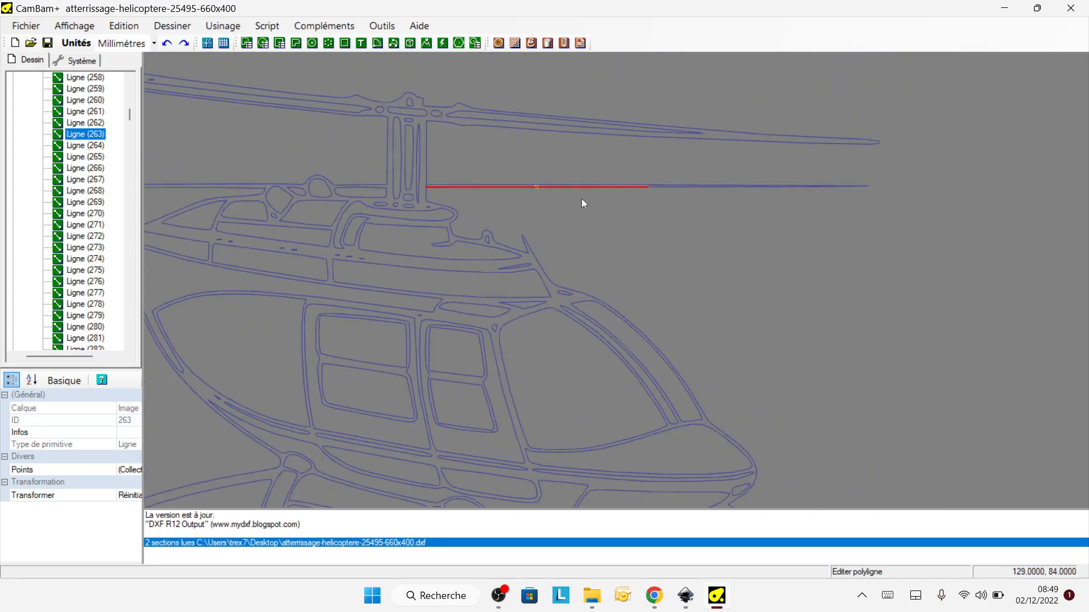
right_click(582, 203)
click(631, 339)
click(454, 185)
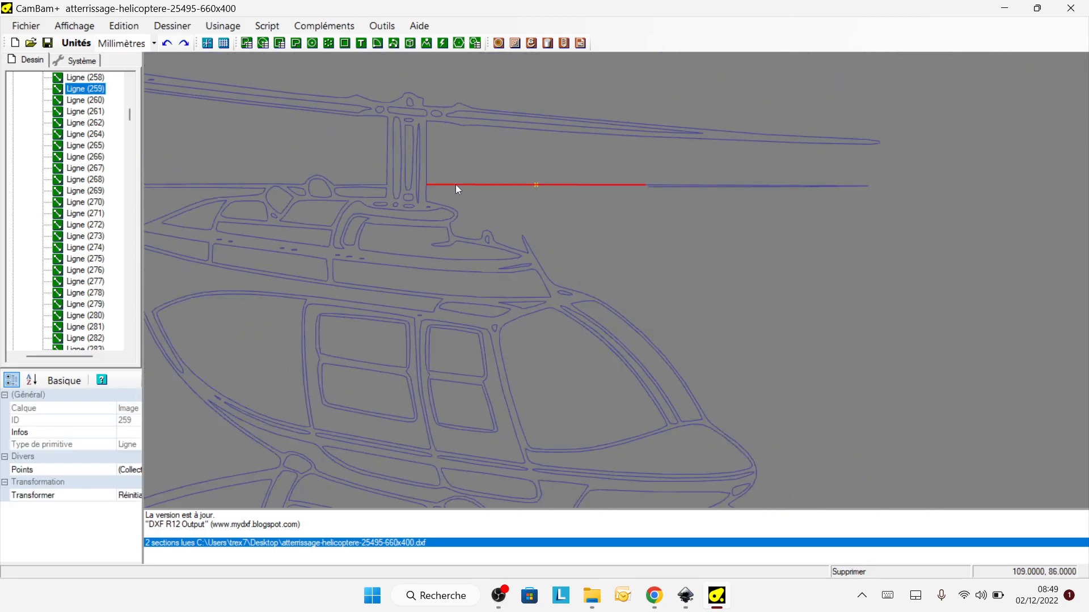
right_click(455, 185)
click(512, 321)
drag(580, 172, 916, 213)
right_click(919, 183)
click(870, 317)
Examine the contours around the mast base, engine housing and tail boom for stray lines
scroll(648, 257, down, 3)
scroll(641, 232, up, 4)
click(610, 206)
scroll(610, 206, up, 5)
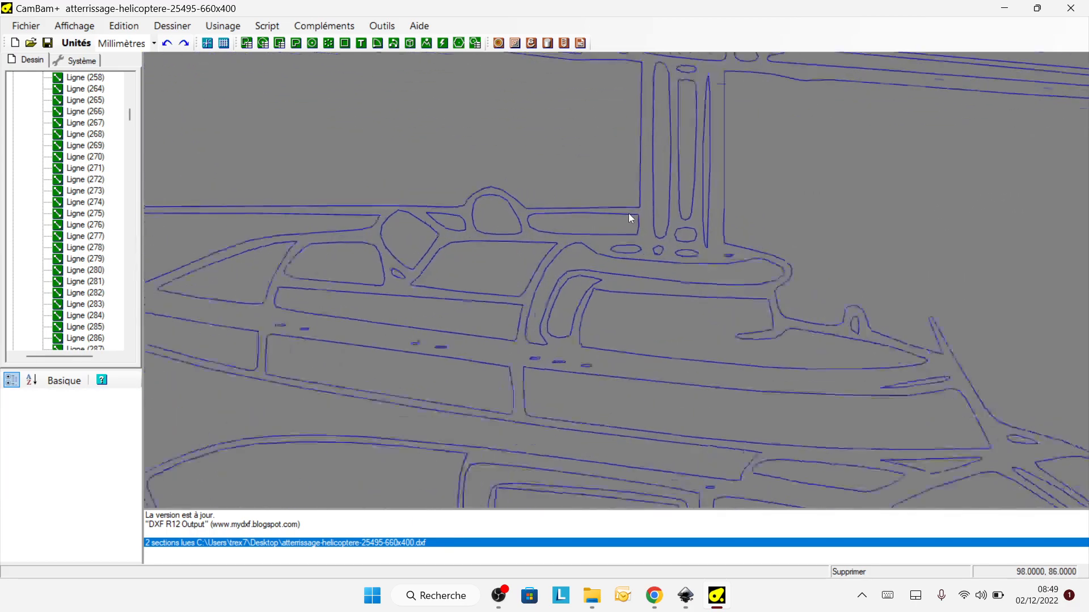
scroll(623, 221, down, 3)
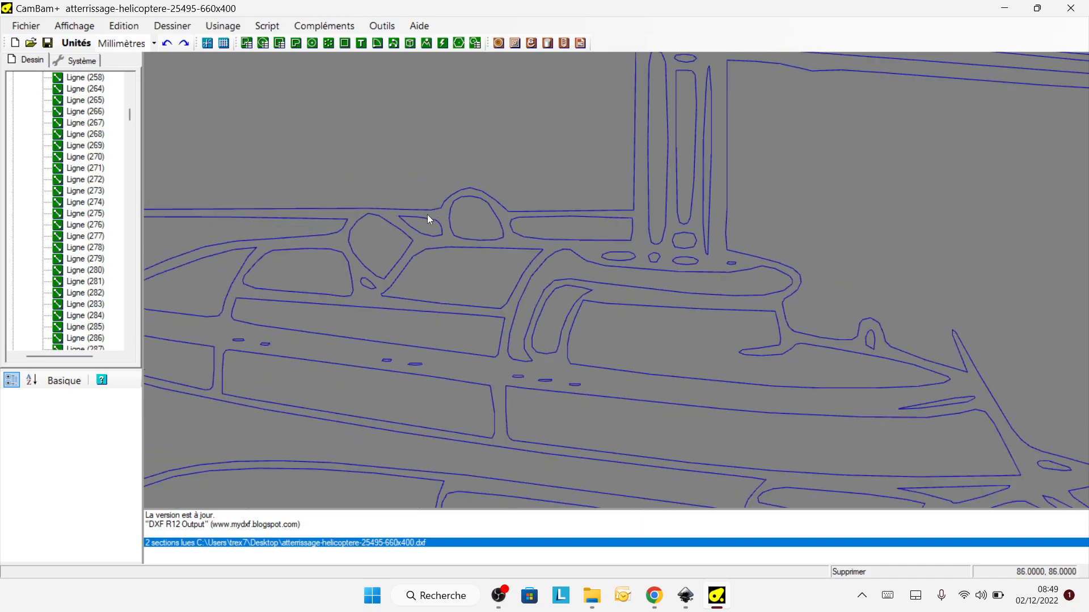
scroll(740, 232, down, 2)
scroll(482, 219, up, 3)
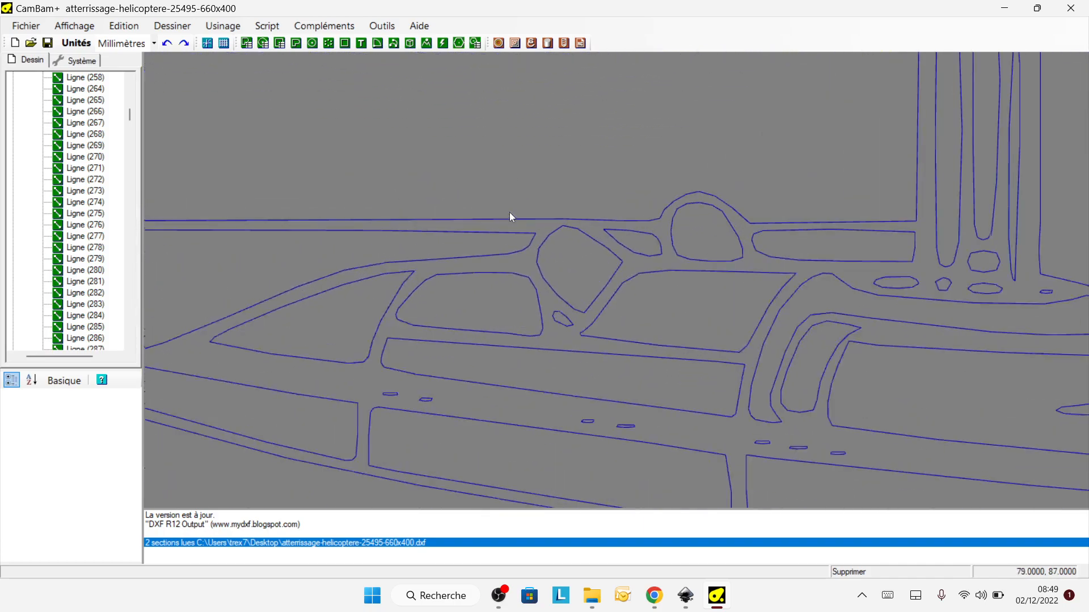
scroll(607, 255, down, 3)
scroll(283, 260, down, 3)
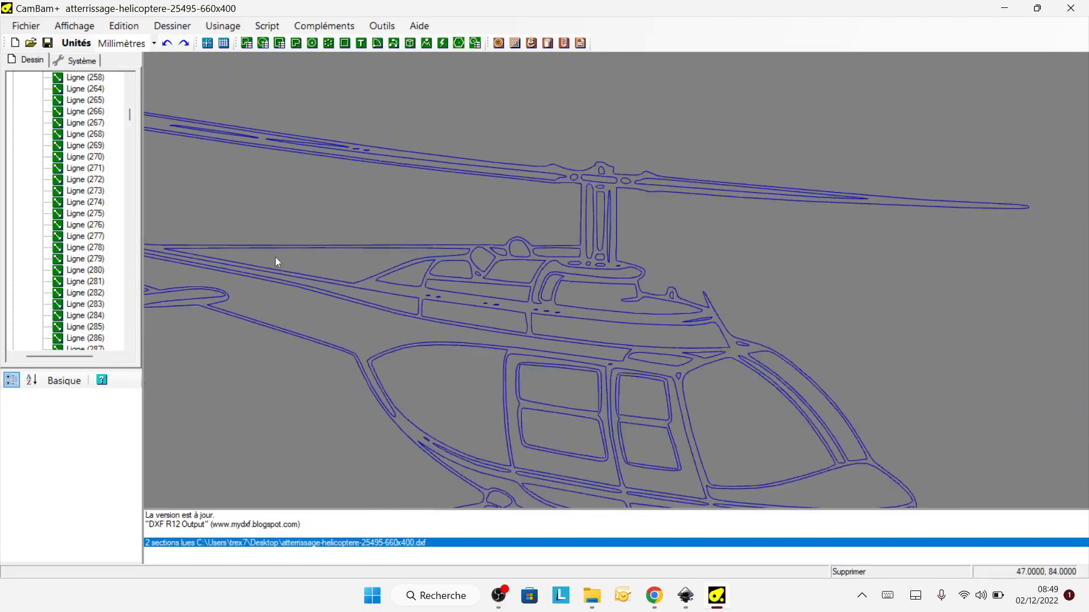
scroll(272, 262, up, 4)
scroll(423, 244, down, 4)
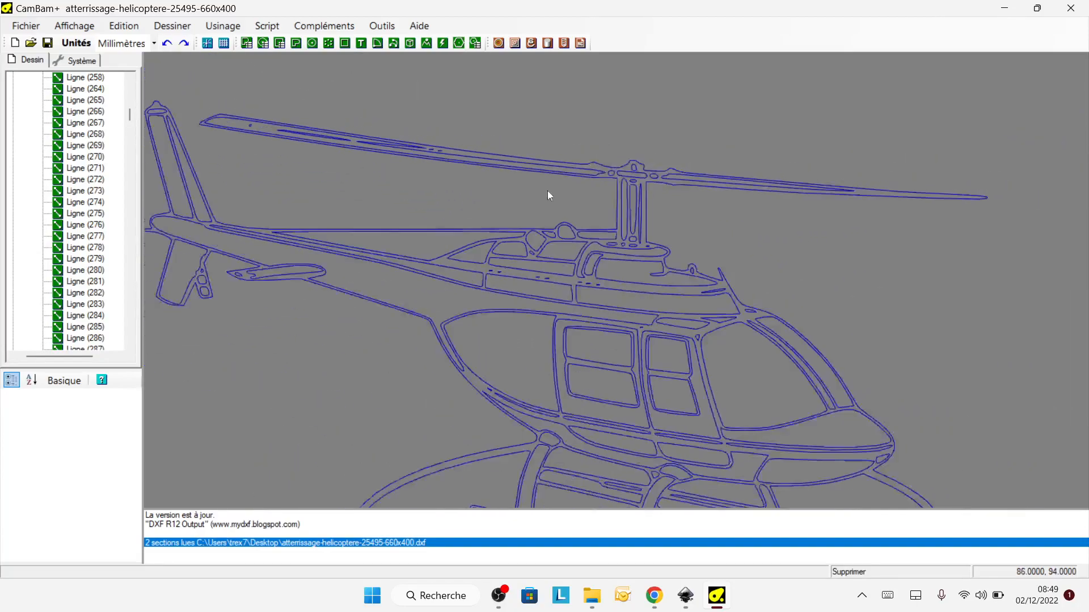
scroll(418, 214, down, 1)
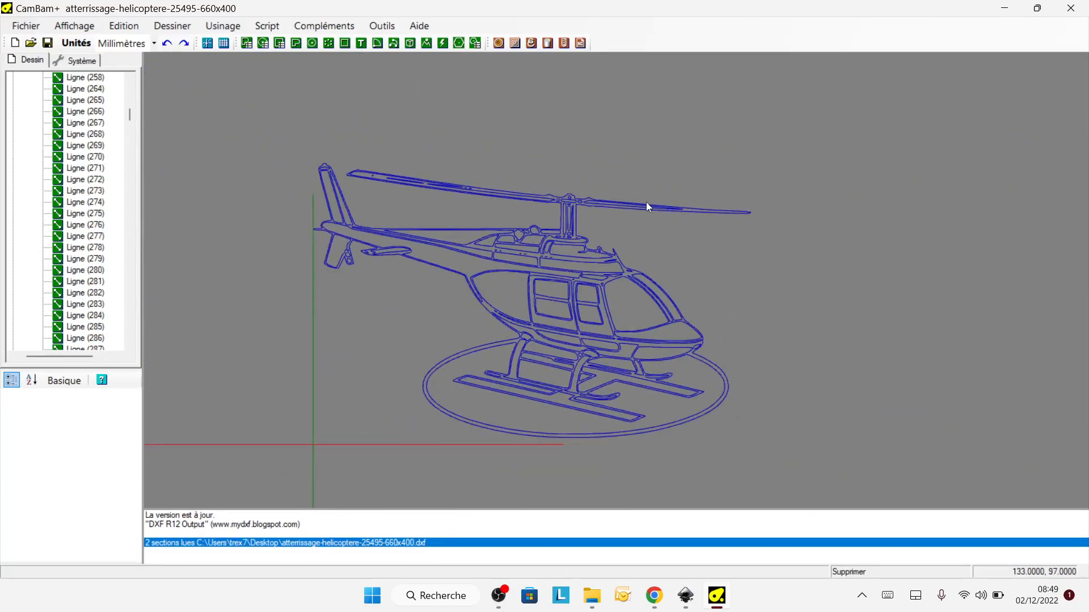
scroll(640, 187, up, 1)
scroll(634, 173, down, 2)
Join all lines of the helicopter drawing with a join tolerance of 0.02
drag(257, 122, 818, 495)
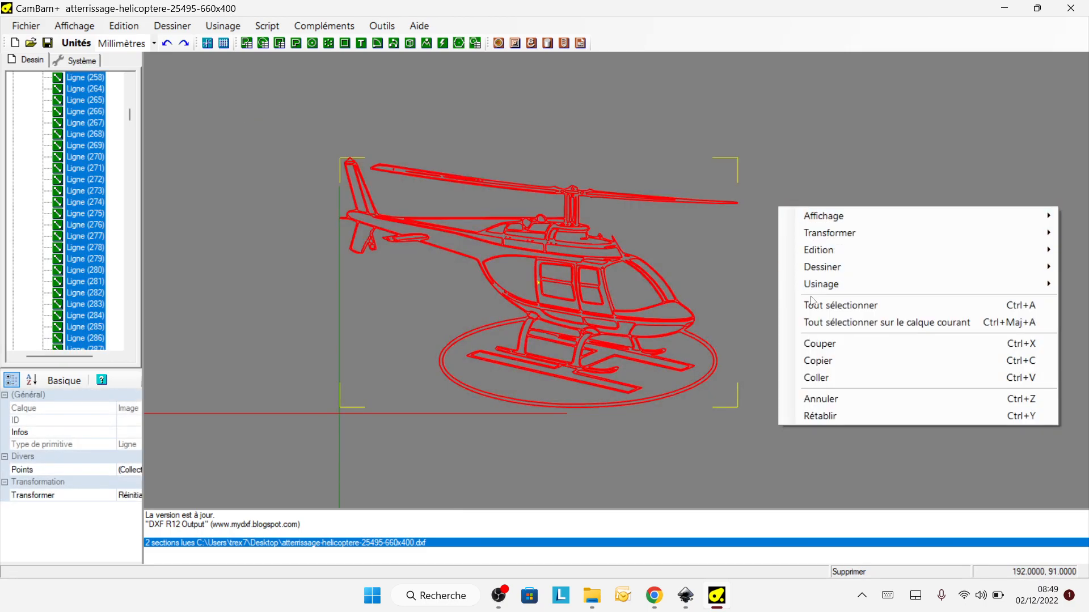
mouse_move(833, 237)
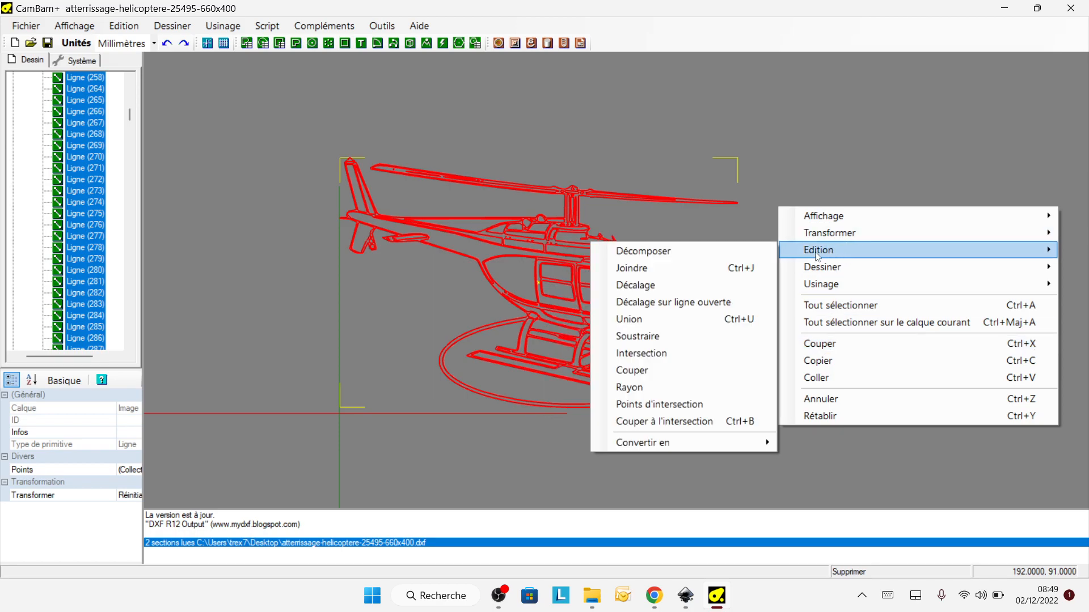
click(635, 271)
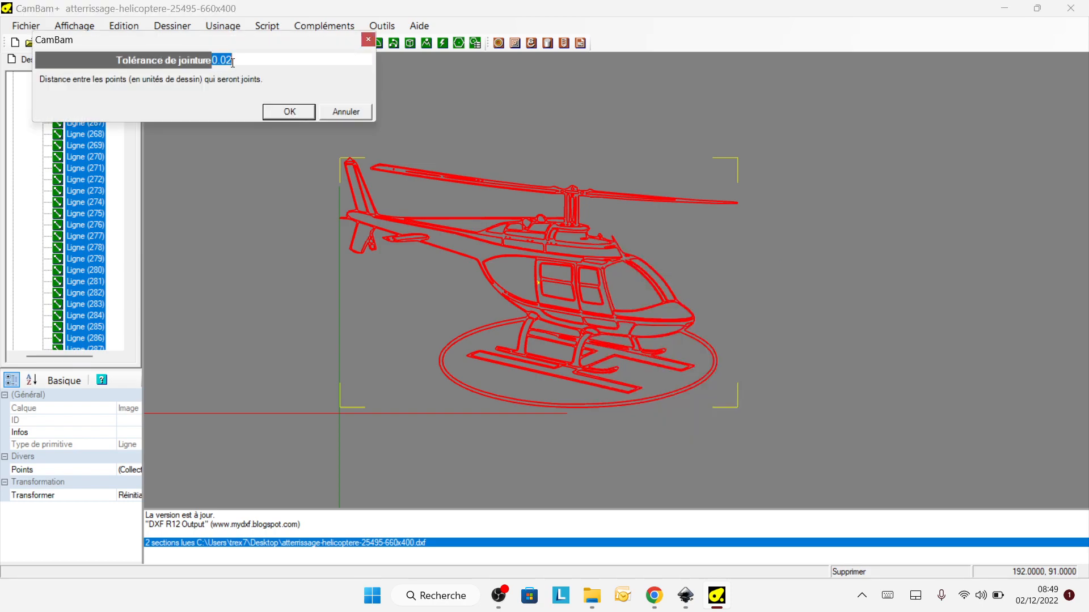
click(290, 112)
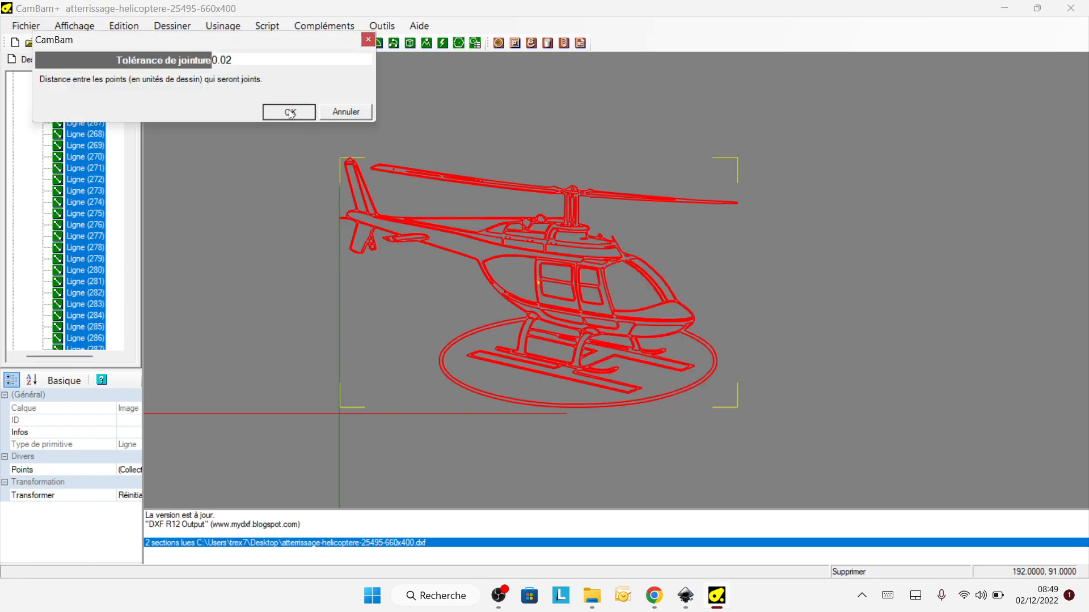
Check the joined polylines by selecting the outer silhouette, the lower fuselage contour and the door window outlines
click(512, 271)
scroll(455, 301, up, 3)
click(490, 347)
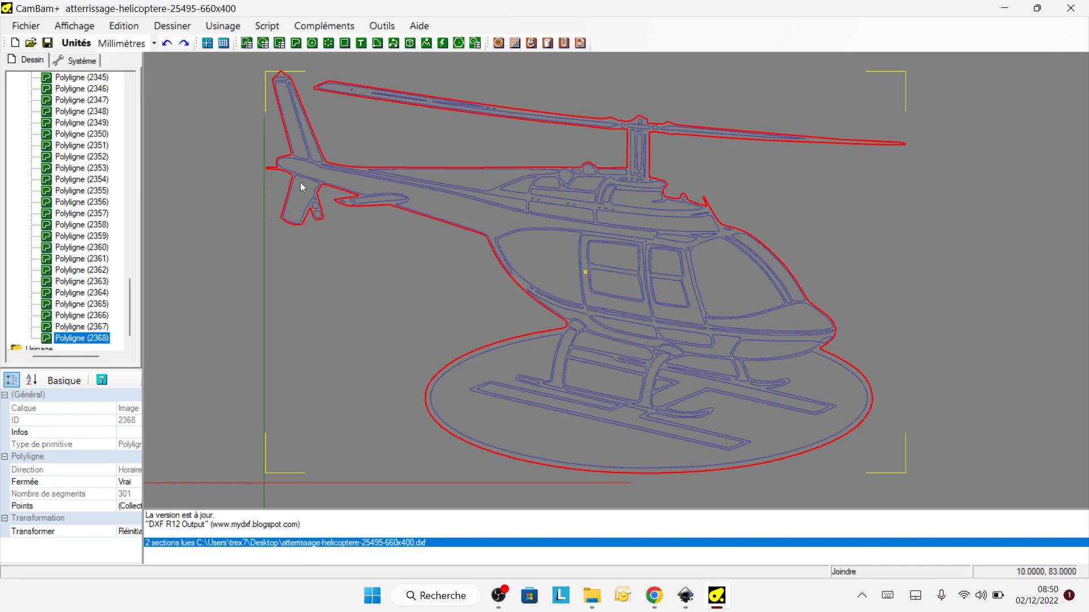
scroll(451, 229, down, 1)
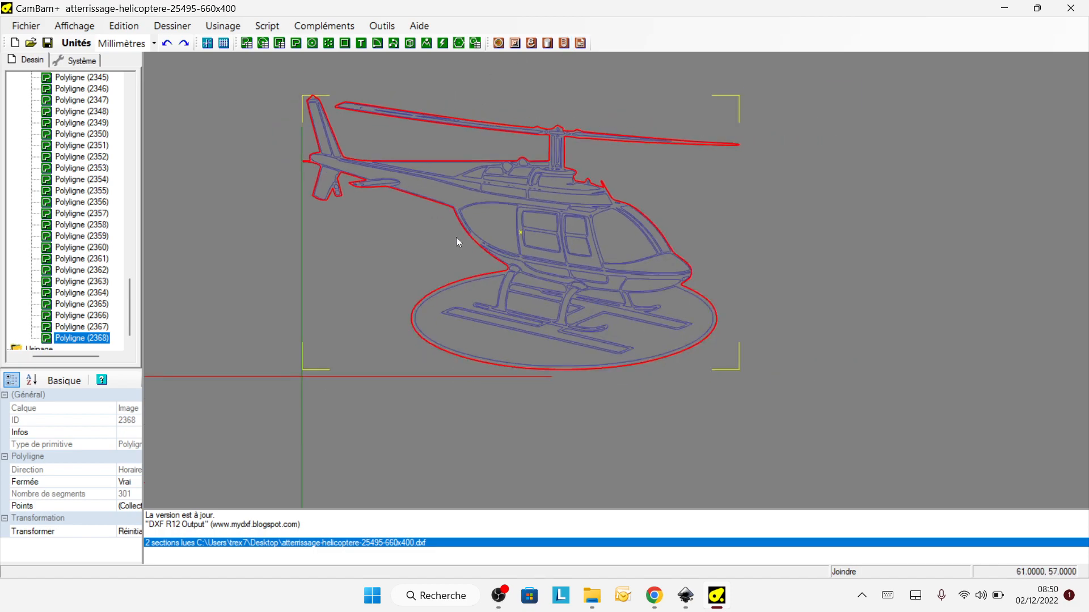
scroll(510, 269, up, 3)
click(514, 257)
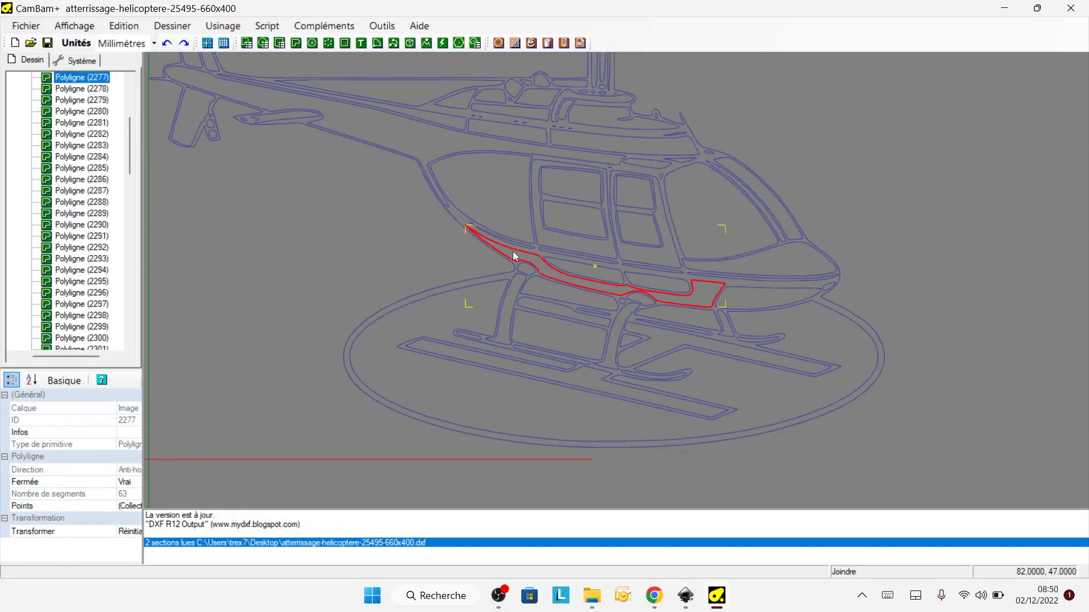
click(571, 261)
click(625, 244)
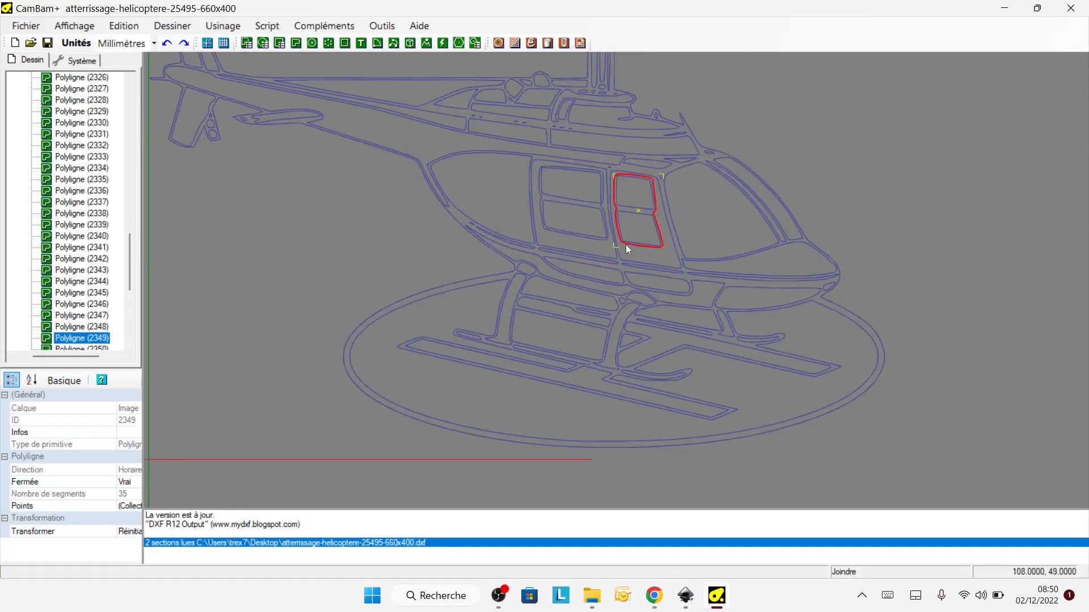
click(590, 237)
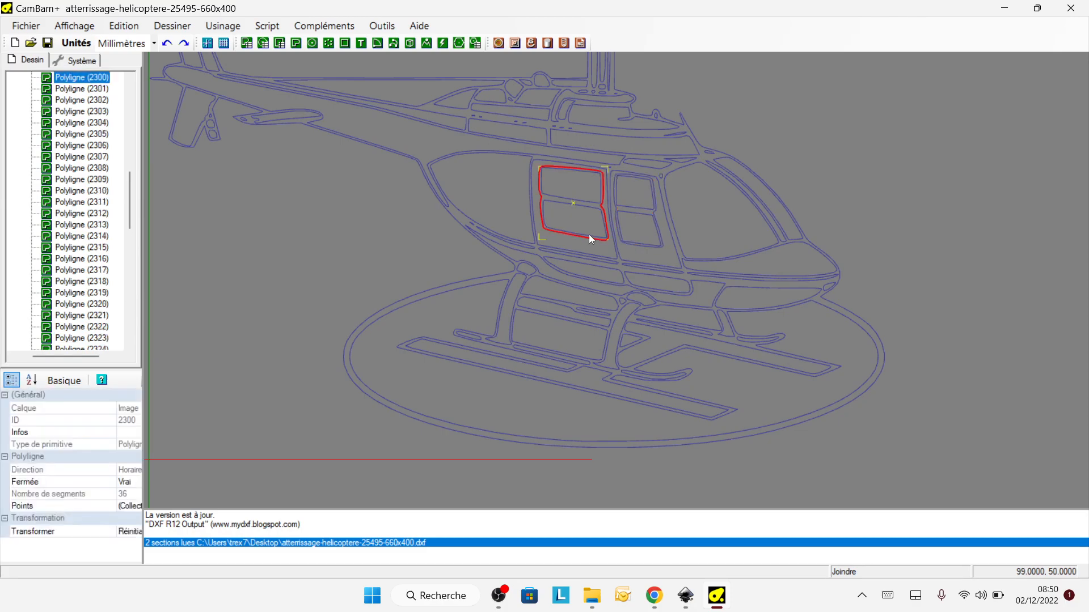
click(537, 158)
scroll(508, 259, down, 4)
click(493, 97)
Select all helicopter polylines and create a Gravure machining operation from them
drag(301, 76, 757, 432)
right_click(783, 226)
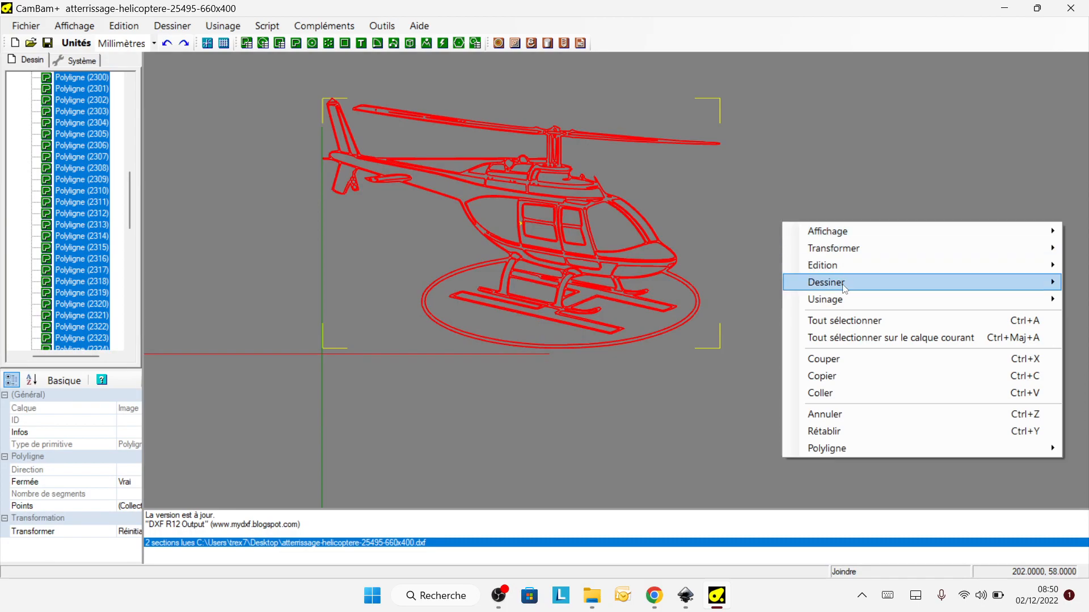
mouse_move(825, 299)
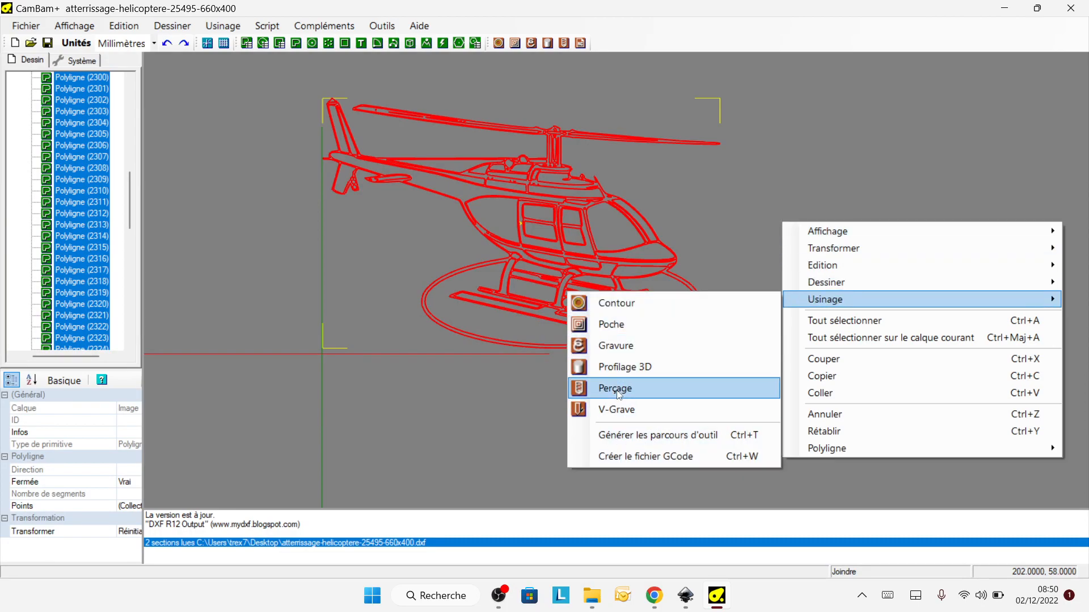
click(617, 347)
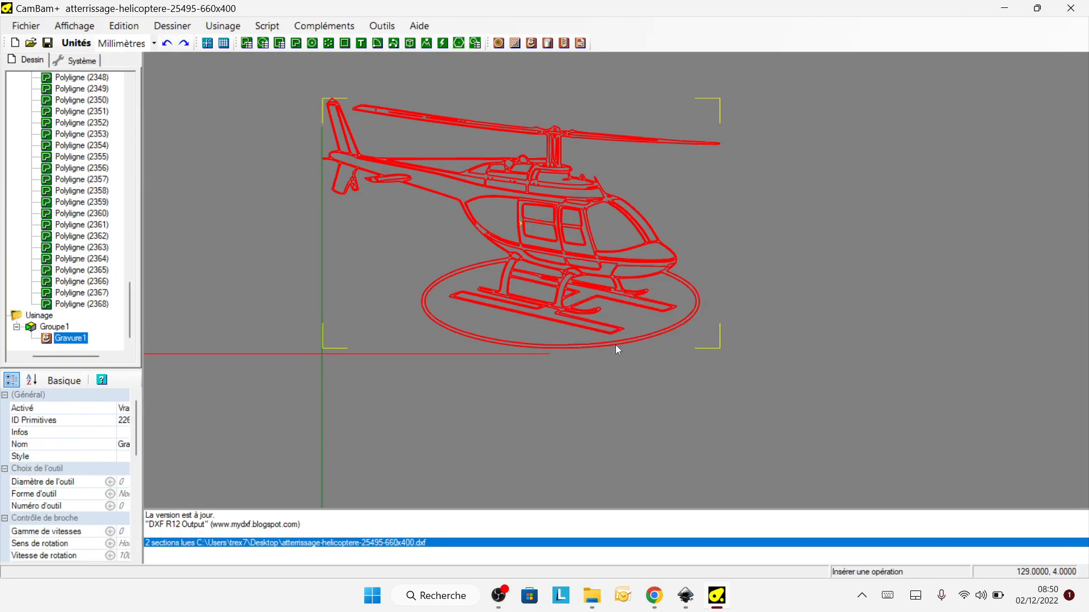
scroll(615, 345, down, 1)
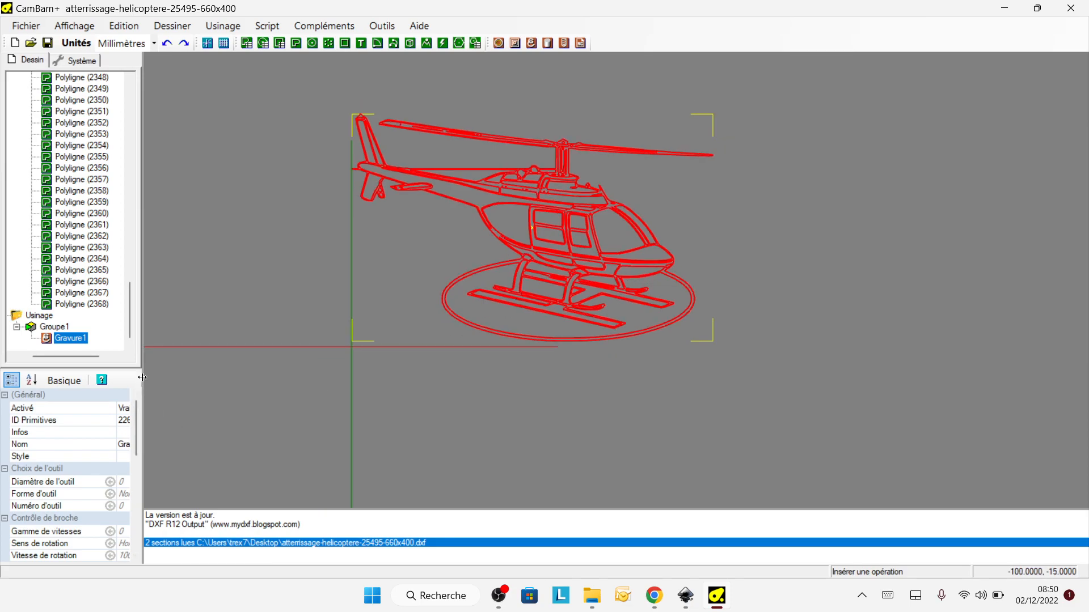
Widen the properties area and set the engraving's tool diameter to 1 and tool shape to A graver
drag(166, 375, 224, 375)
scroll(170, 488, down, 5)
scroll(148, 485, up, 5)
click(144, 483)
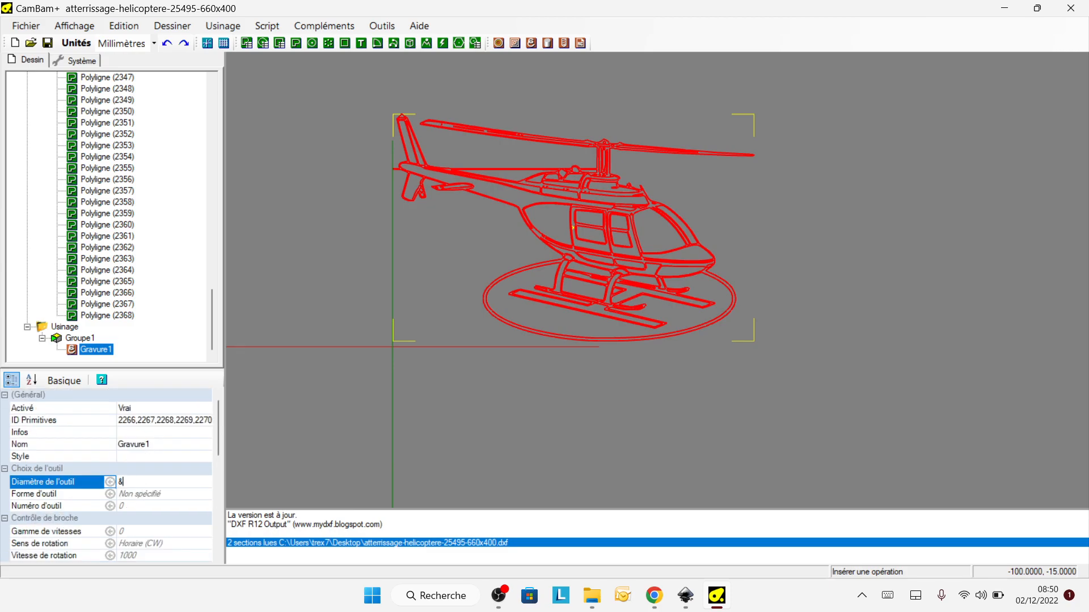
key(Caps_Lock)
text(1)
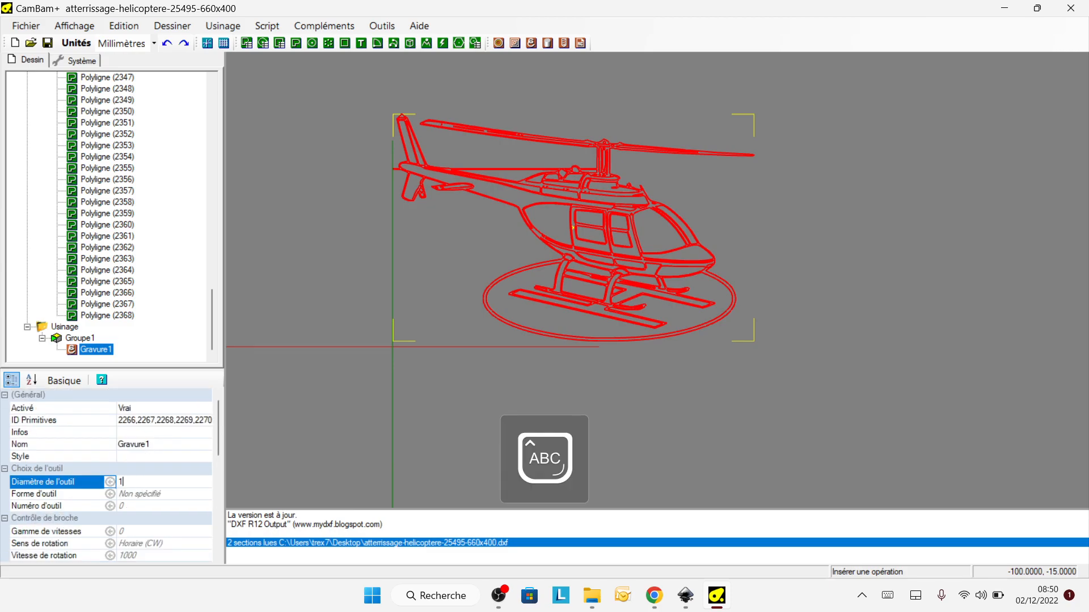
scroll(114, 476, down, 2)
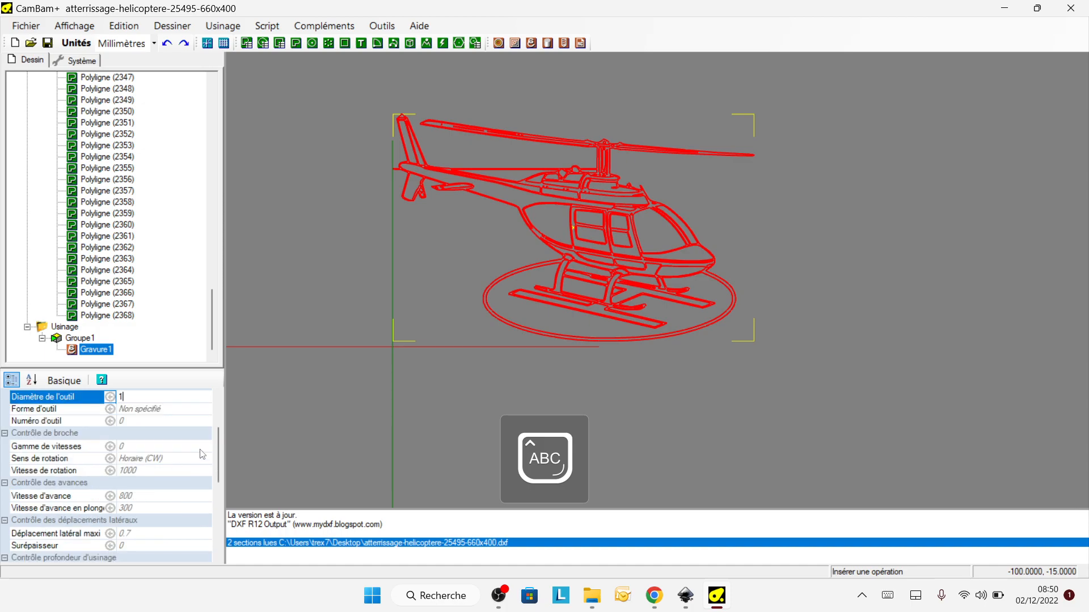
click(202, 409)
click(204, 409)
click(152, 458)
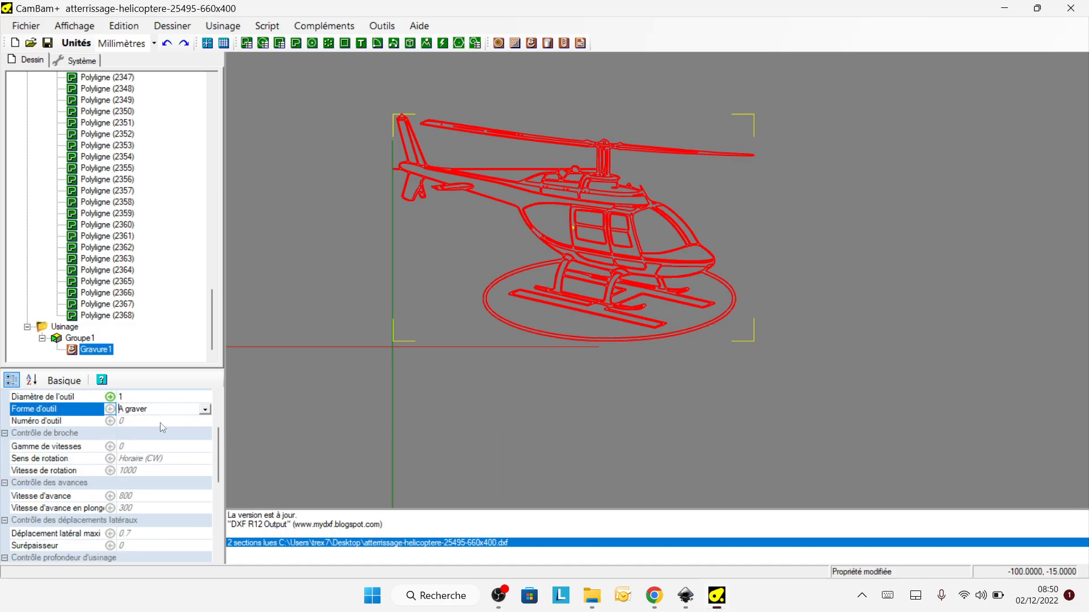
Set the engraving's pass increment to 0.2 and its final depth to -0.2
scroll(158, 427, down, 5)
scroll(161, 425, up, 5)
click(173, 435)
scroll(175, 441, down, 3)
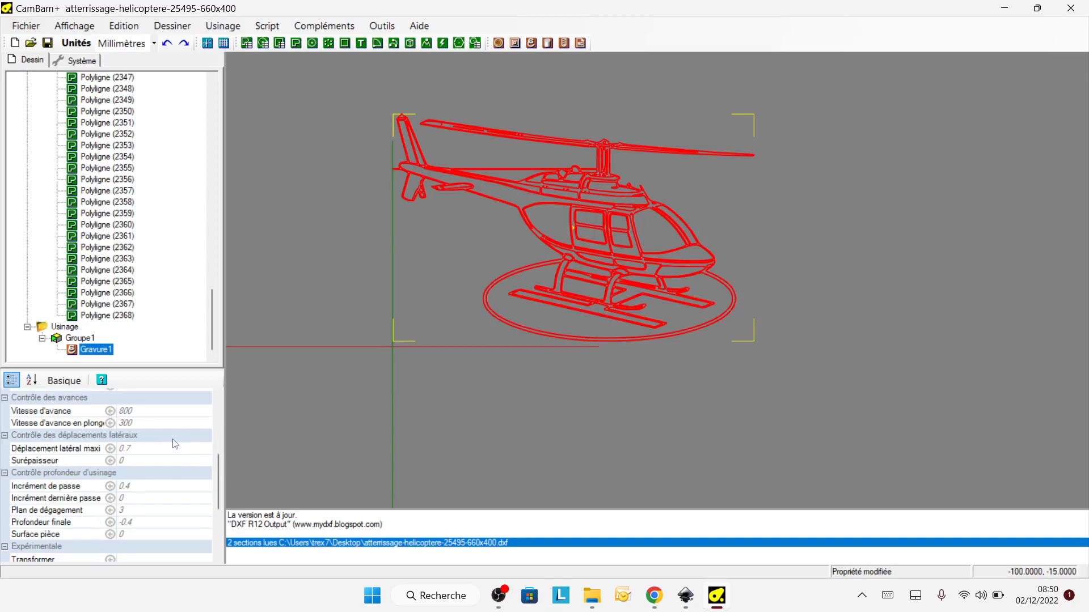
click(149, 489)
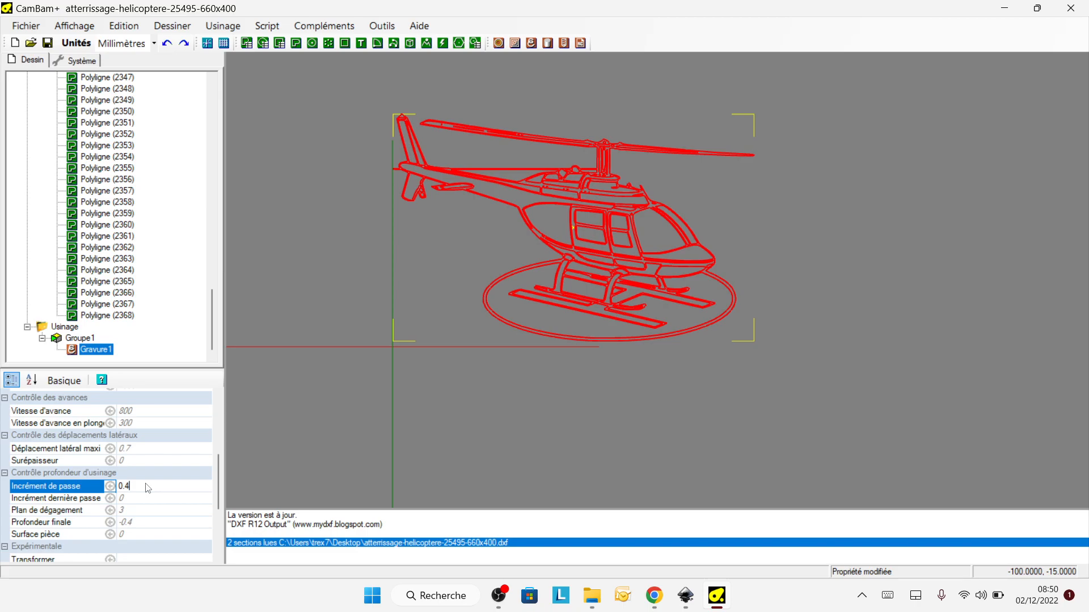
text(2)
click(148, 527)
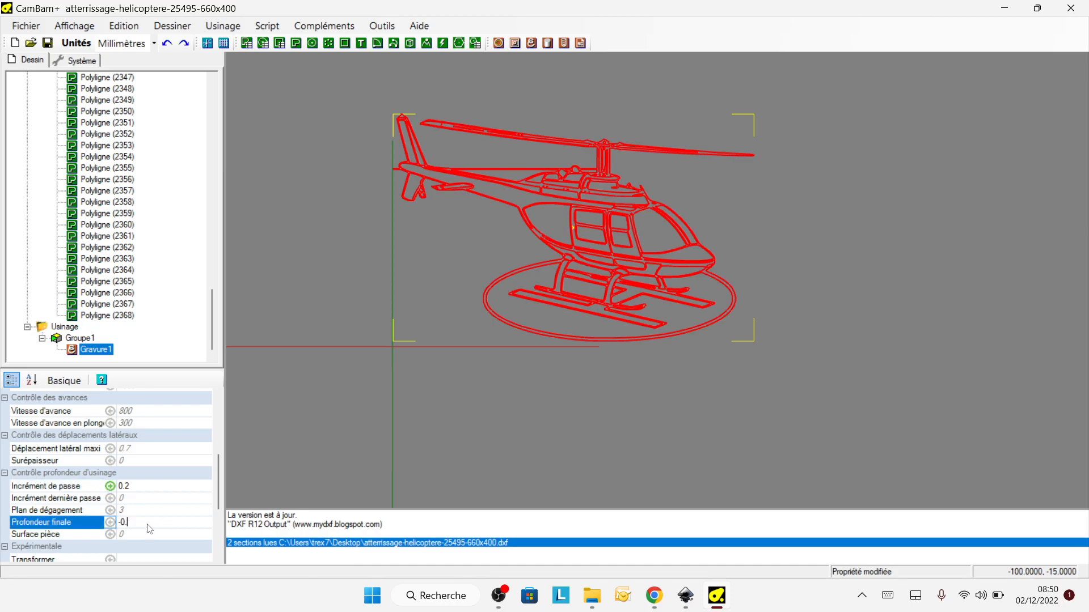
text(2)
Generate the toolpaths for the helicopter engraving and inspect them up close on the drawing
right_click(376, 232)
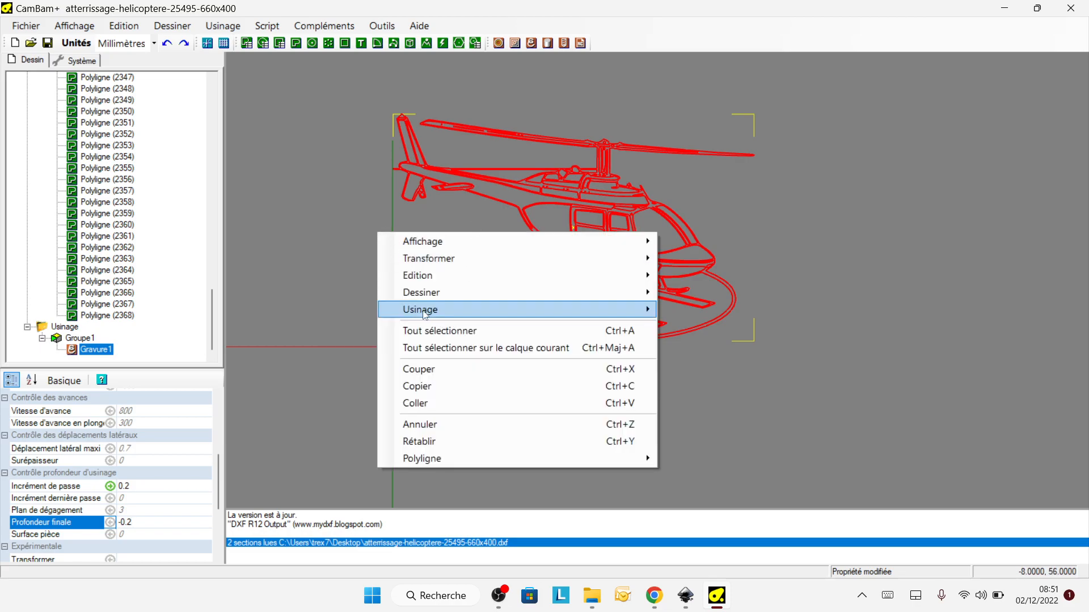
mouse_move(468, 309)
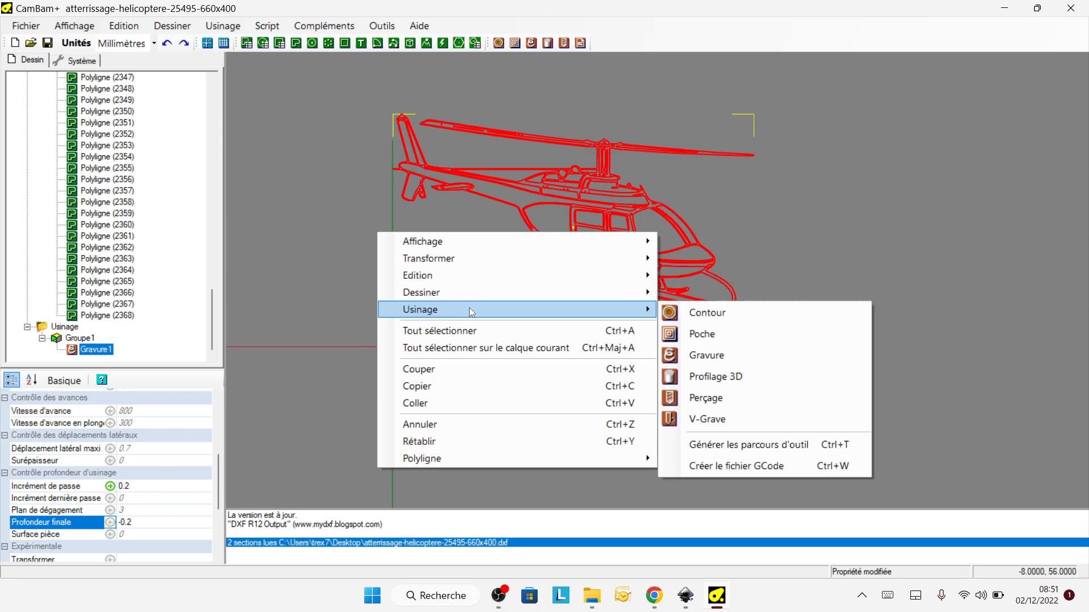
click(714, 448)
scroll(632, 182, up, 4)
scroll(591, 167, up, 1)
scroll(629, 221, down, 3)
Create the G-code file and save it to the desktop as atterrissage-helicoptere-25495-660x400.nc
right_click(744, 162)
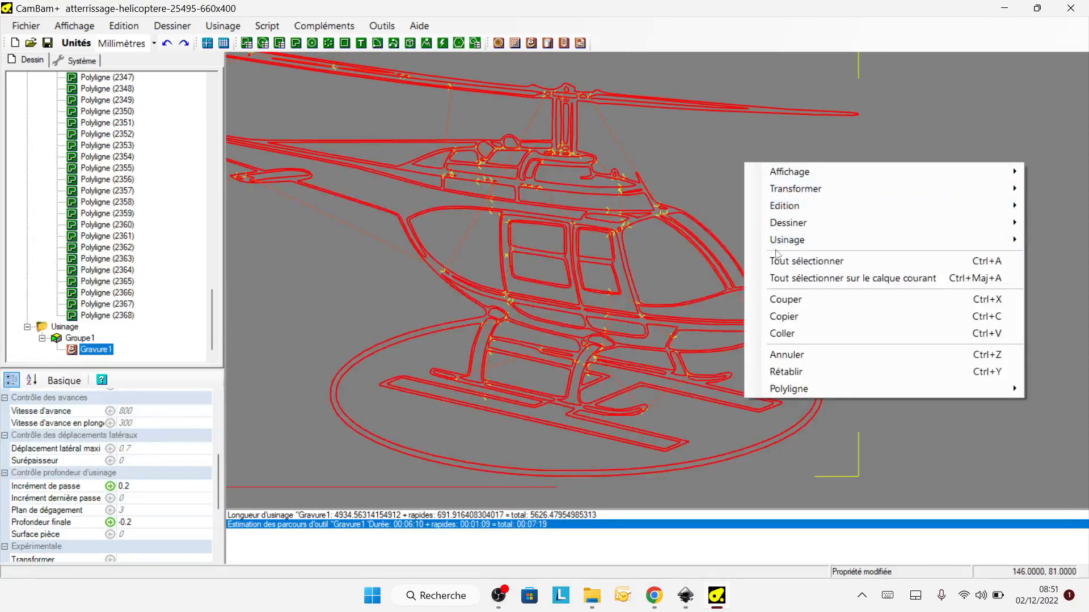
mouse_move(787, 239)
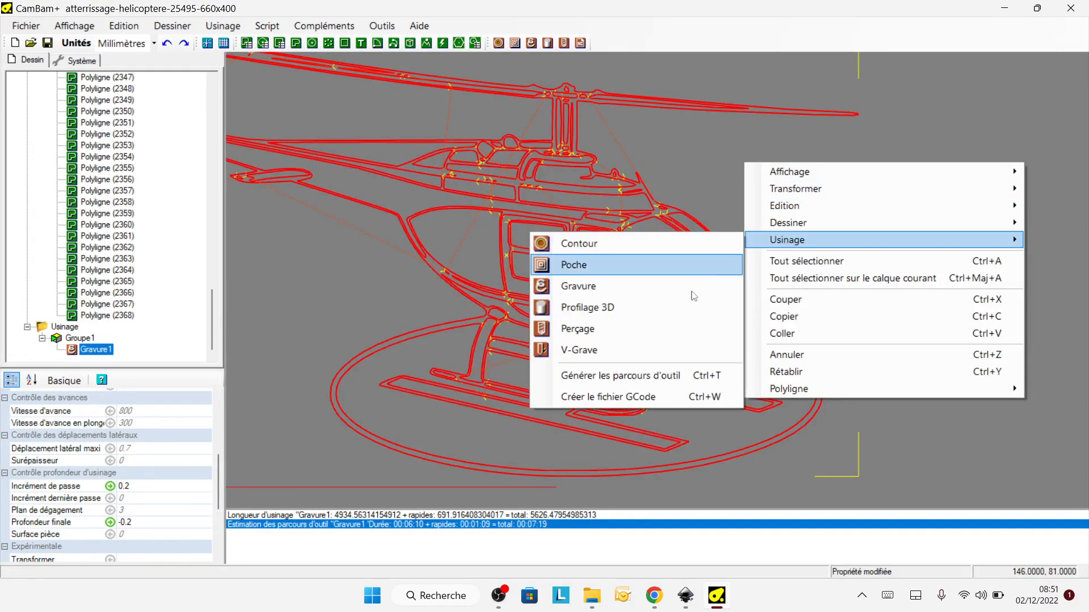
click(623, 396)
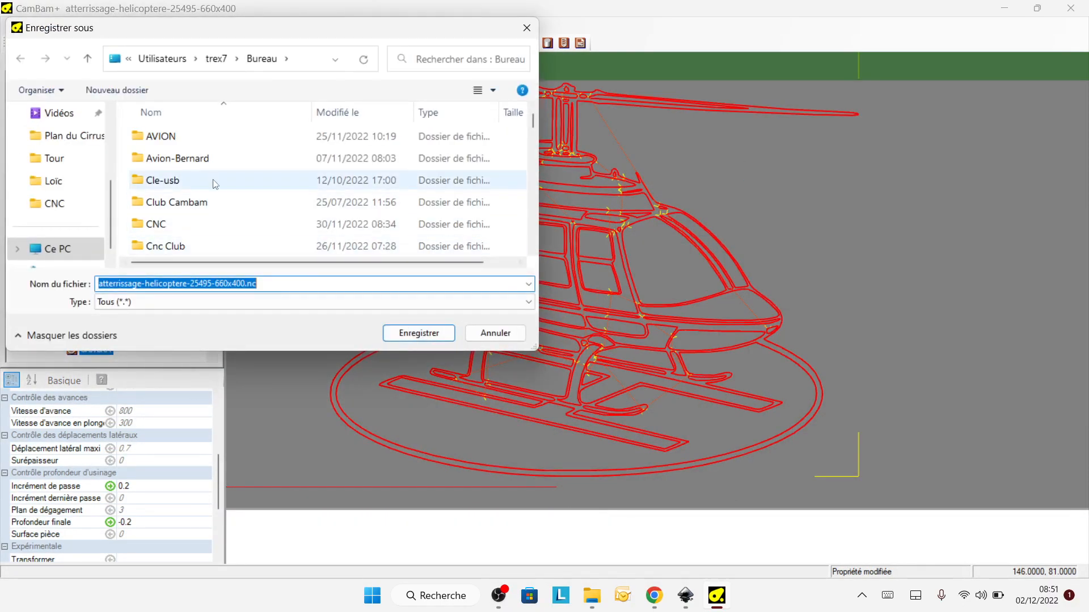
scroll(68, 144, up, 3)
click(57, 159)
click(423, 335)
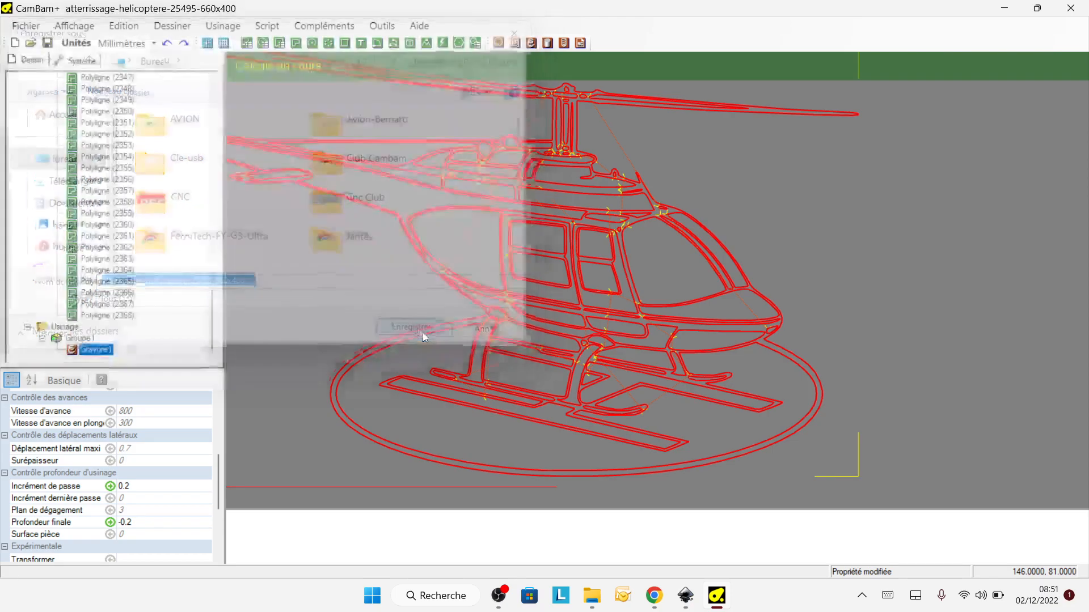
Minimize the CAM window and launch CAMotics from its shortcut in the desktop's CNC folder
click(1004, 8)
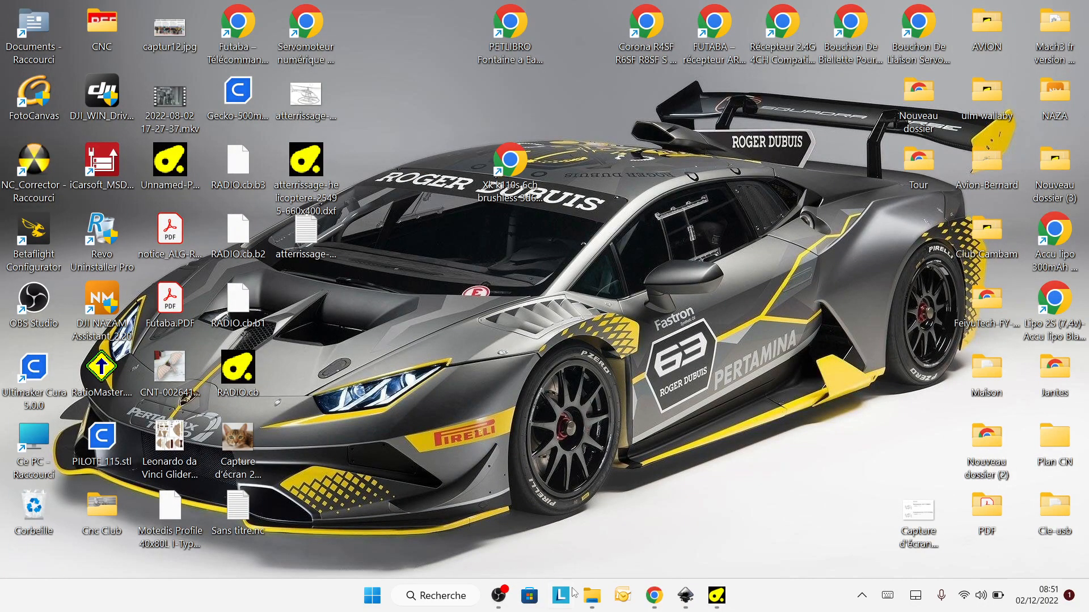
double_click(94, 25)
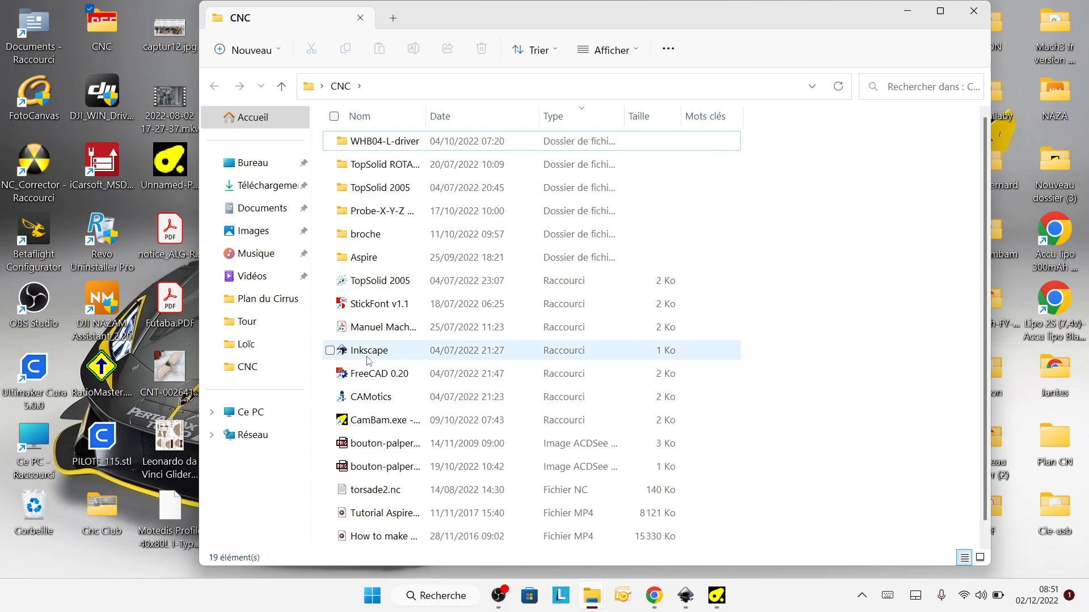
scroll(385, 371, down, 1)
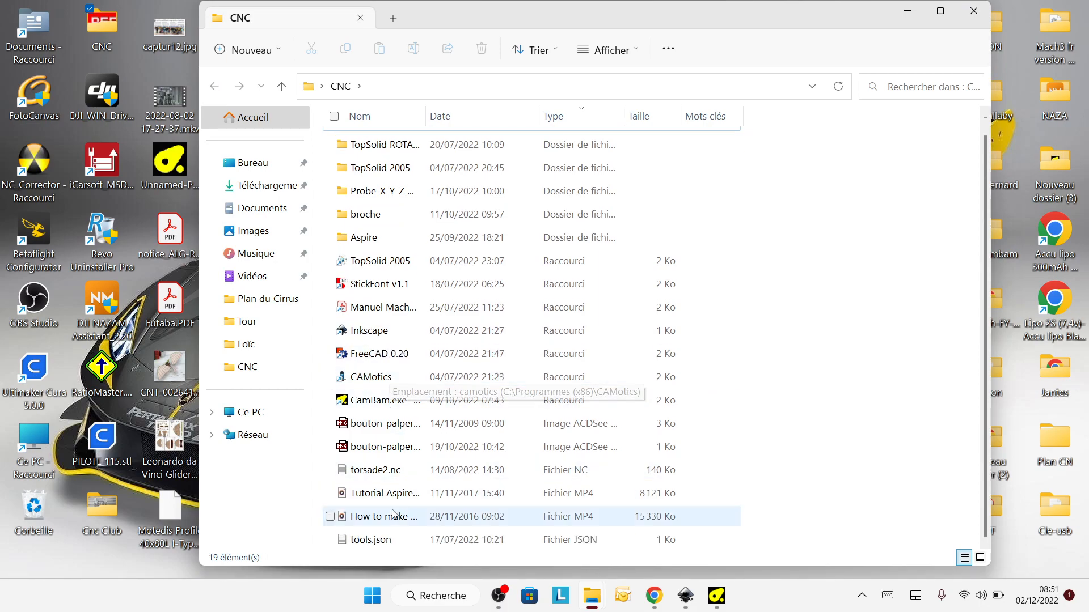
double_click(381, 384)
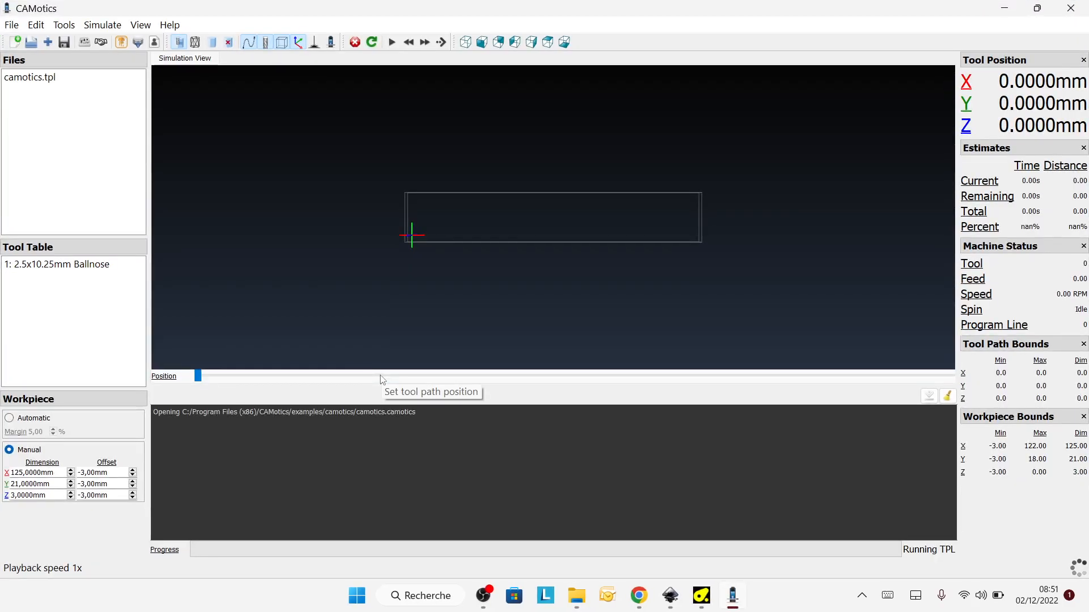
Open atterrissage-helicoptere-25495-660x400.nc from the desktop as a new project with Metric (mm) units and the Default tool table
click(32, 46)
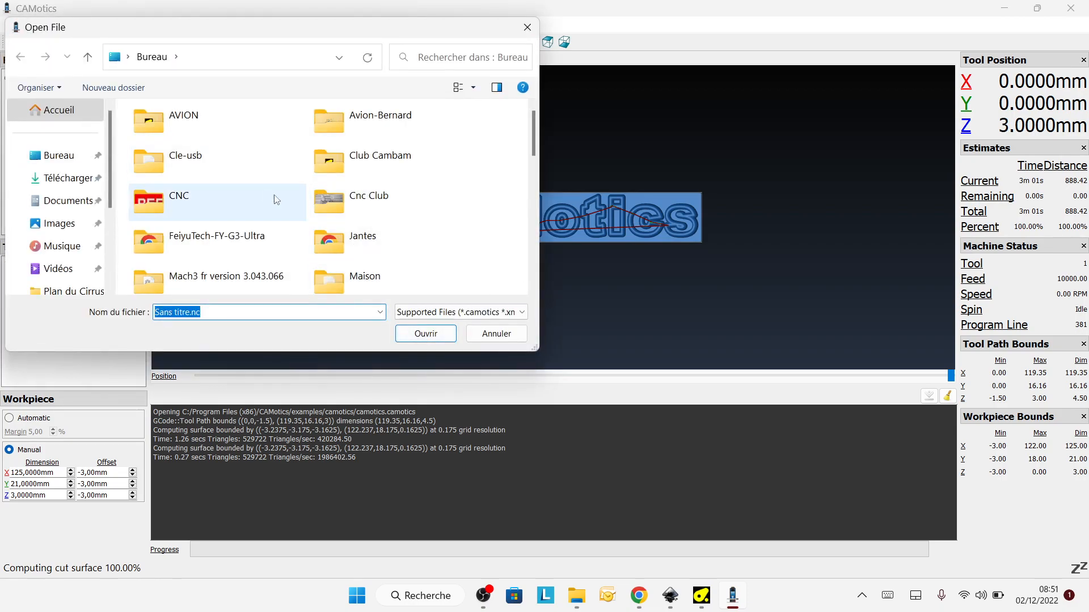
scroll(268, 200, down, 10)
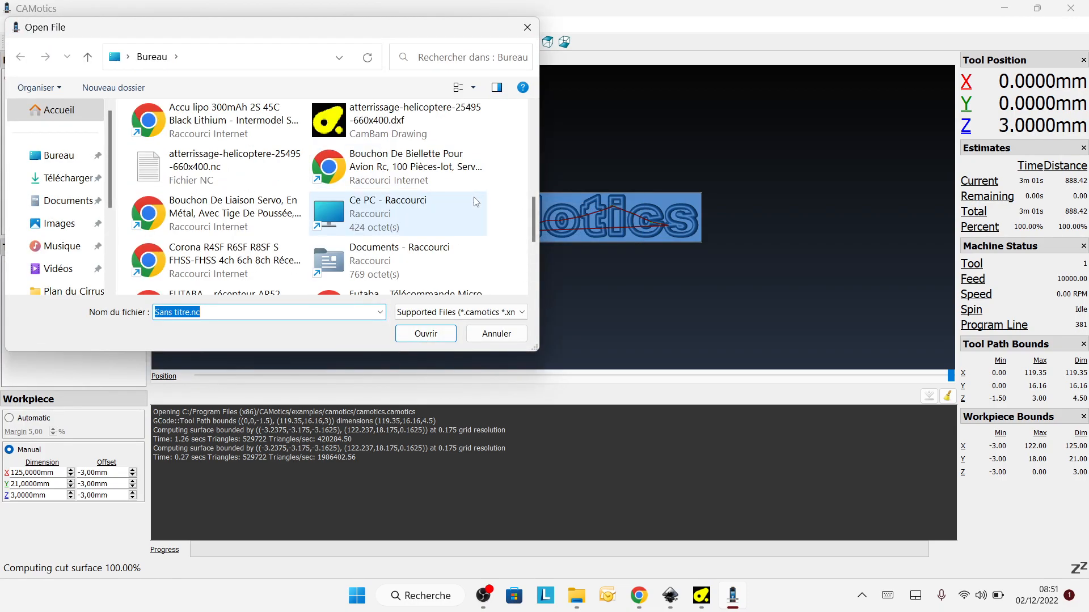
scroll(460, 201, up, 2)
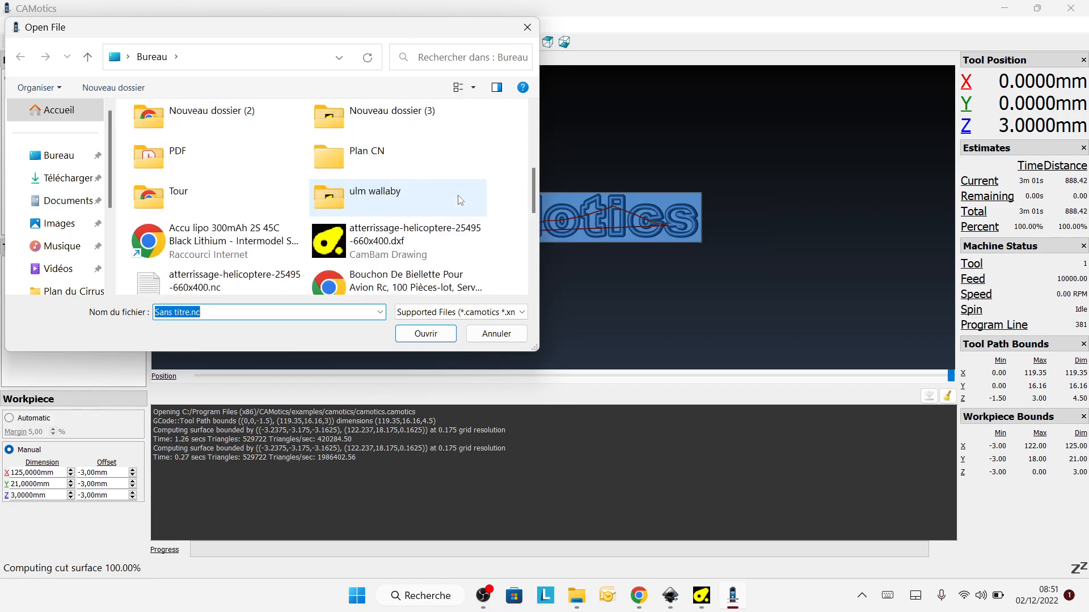
scroll(411, 171, down, 3)
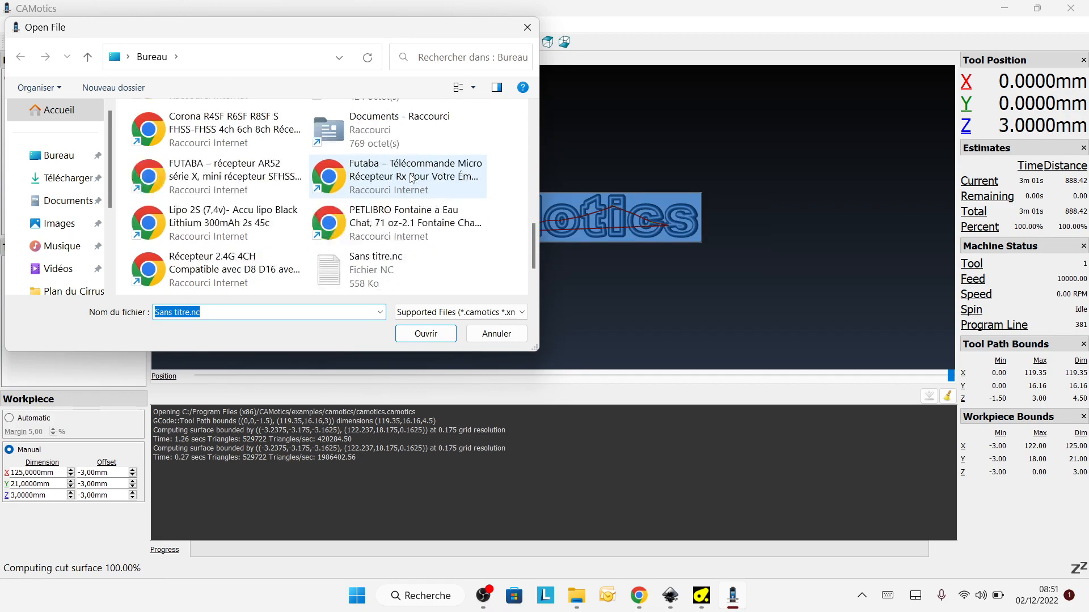
scroll(363, 262, down, 2)
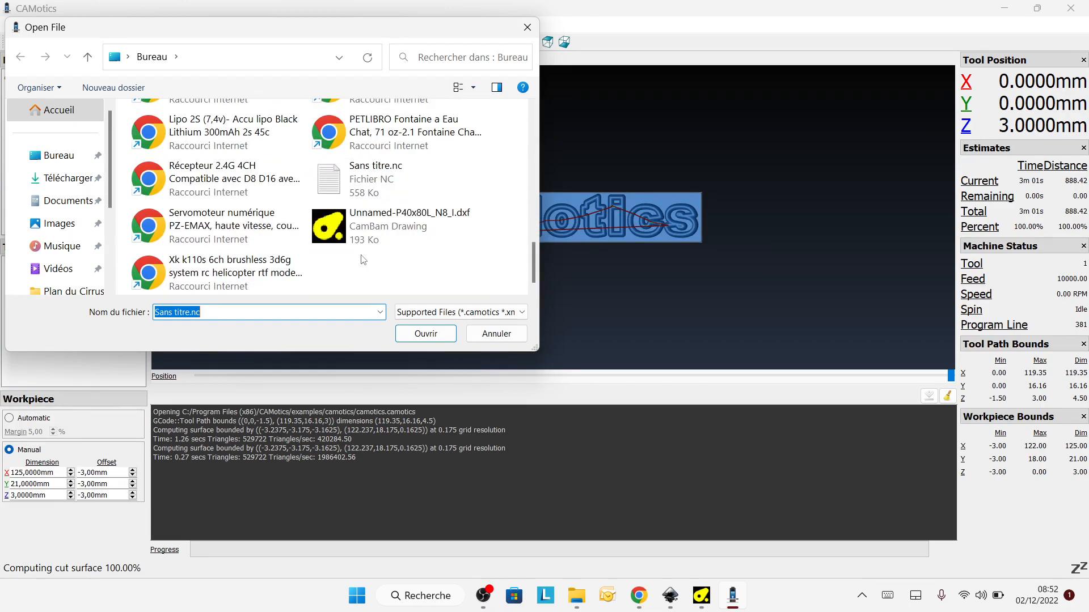
scroll(350, 252, up, 5)
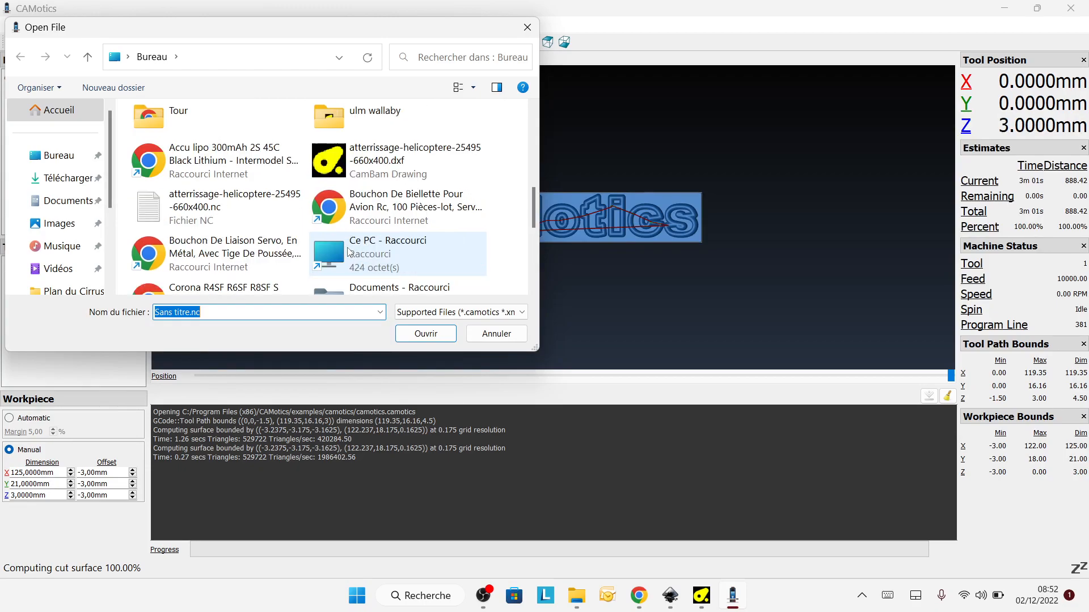
click(227, 208)
click(432, 336)
click(553, 327)
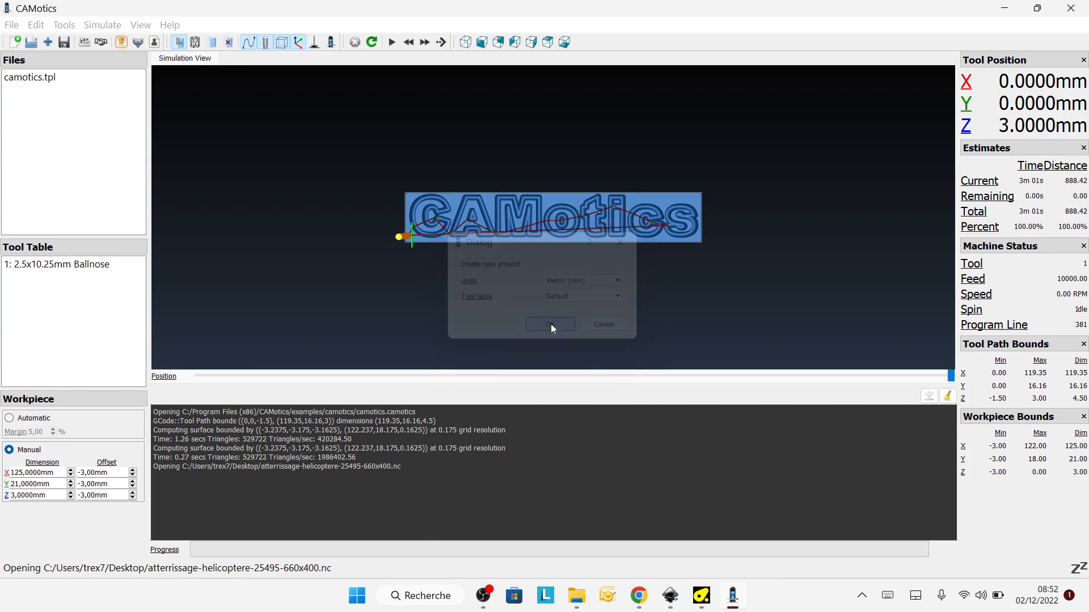
Play the helicopter toolpath simulation on the workpiece and speed it up to 8x
scroll(606, 212, up, 5)
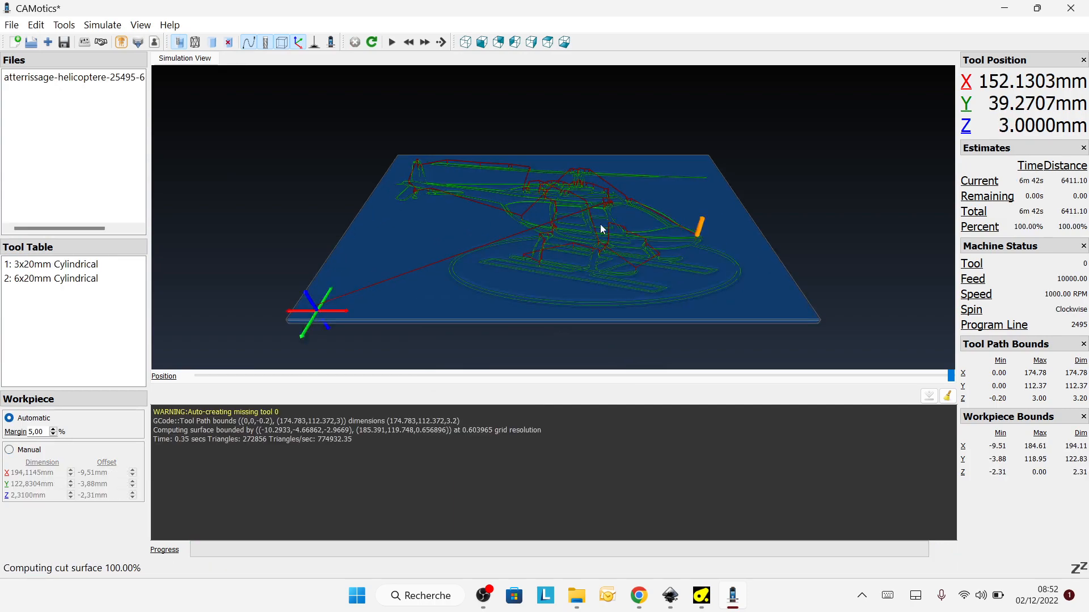
drag(563, 262, 563, 274)
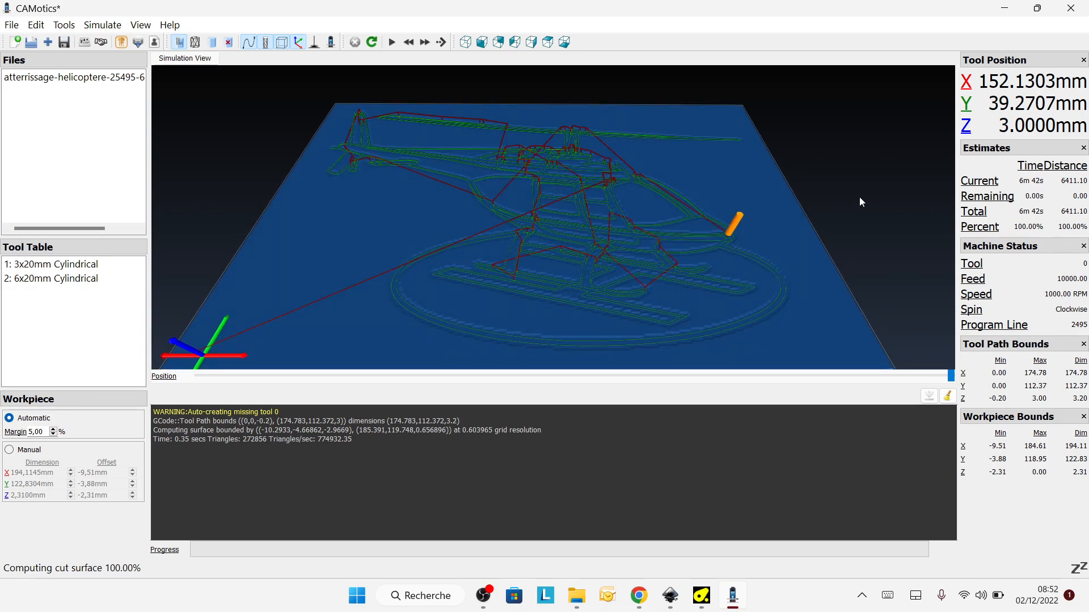
click(391, 42)
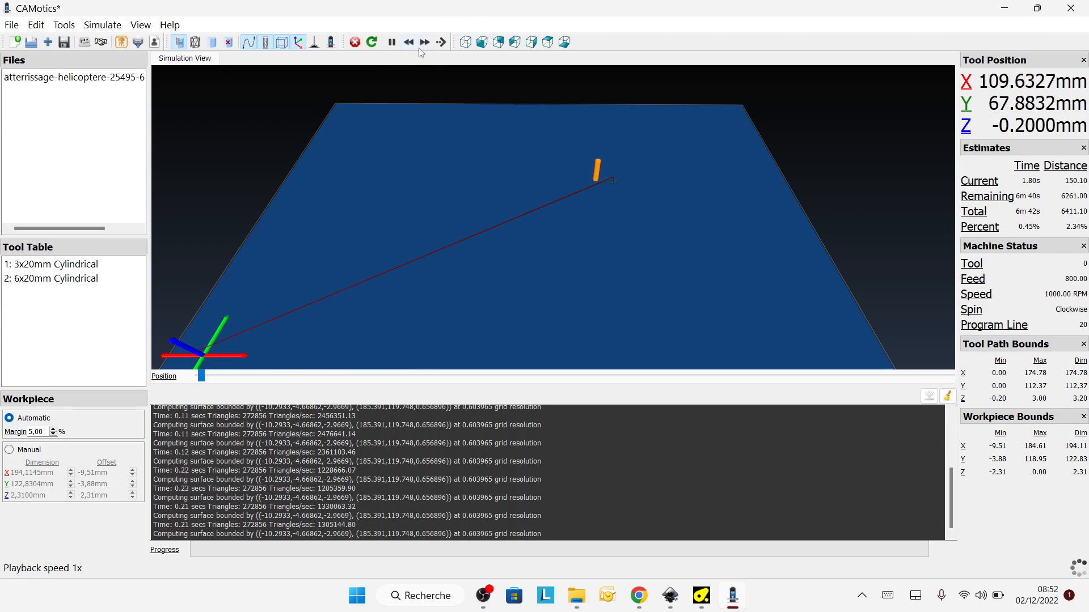
click(426, 43)
click(425, 43)
click(425, 43)
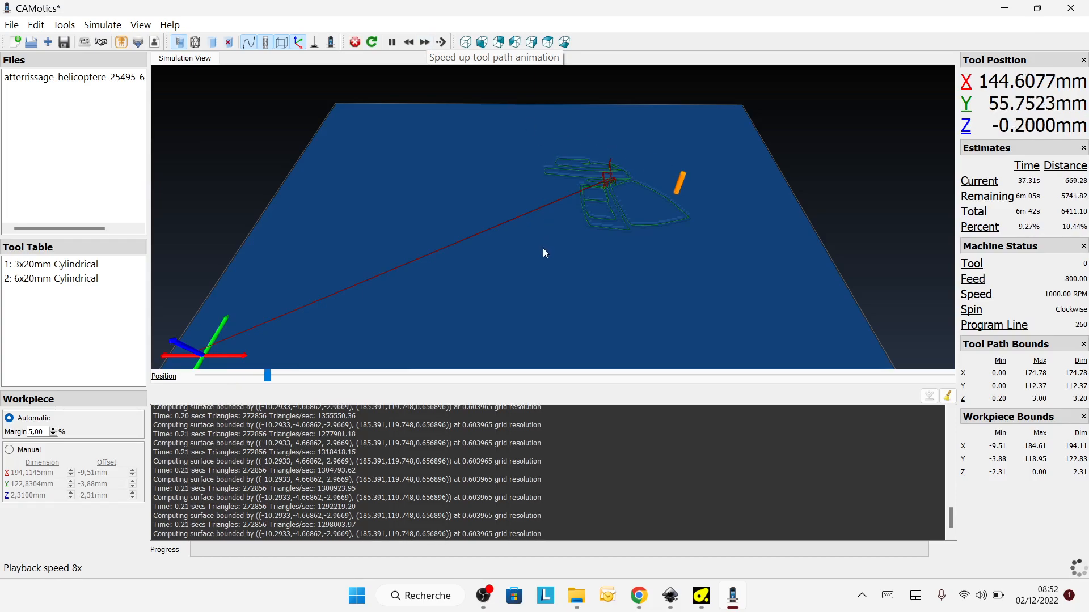
Tilt the workpiece view, raise the simulation's playback speed to 64x and slow it down to 16x
drag(530, 303, 533, 335)
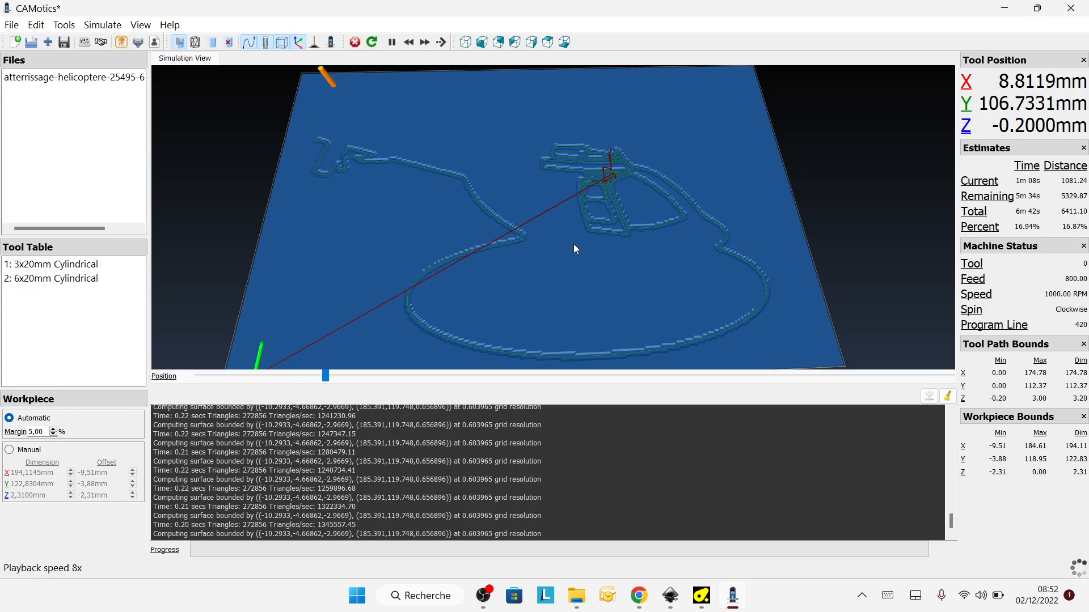
click(425, 42)
click(425, 42)
click(425, 42)
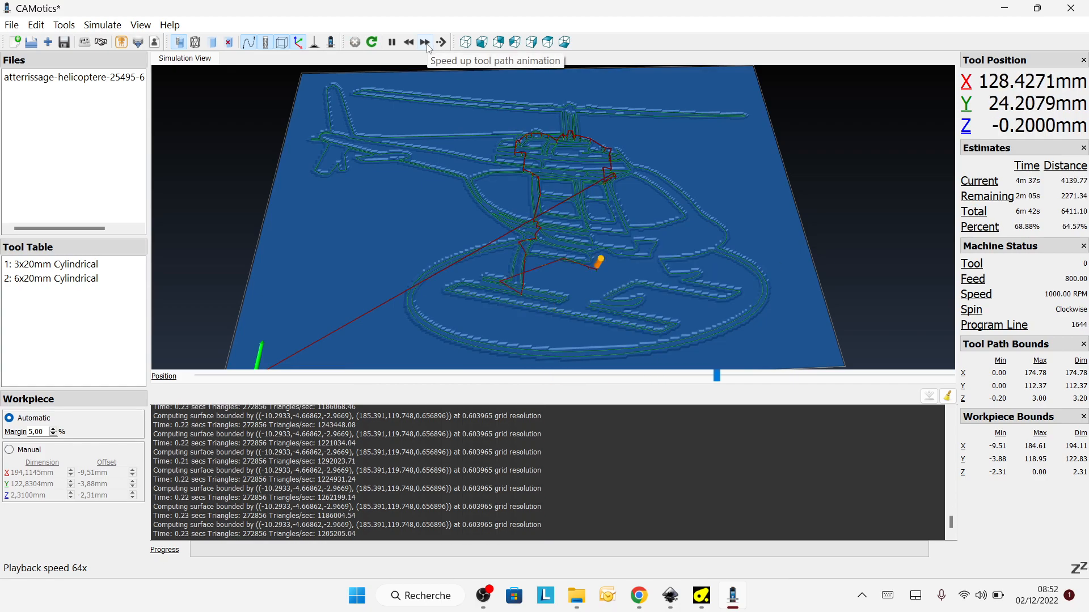
click(408, 43)
Examine the simulated helicopter engraving up close and close CAMotics without saving the project
scroll(559, 220, up, 6)
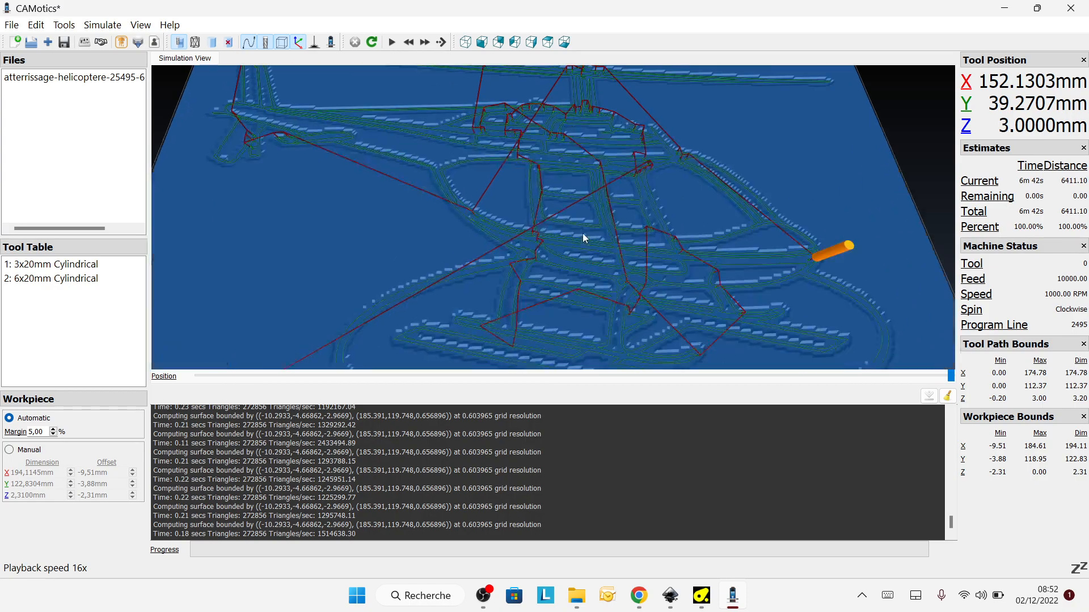
scroll(581, 227, down, 3)
drag(577, 216, 602, 246)
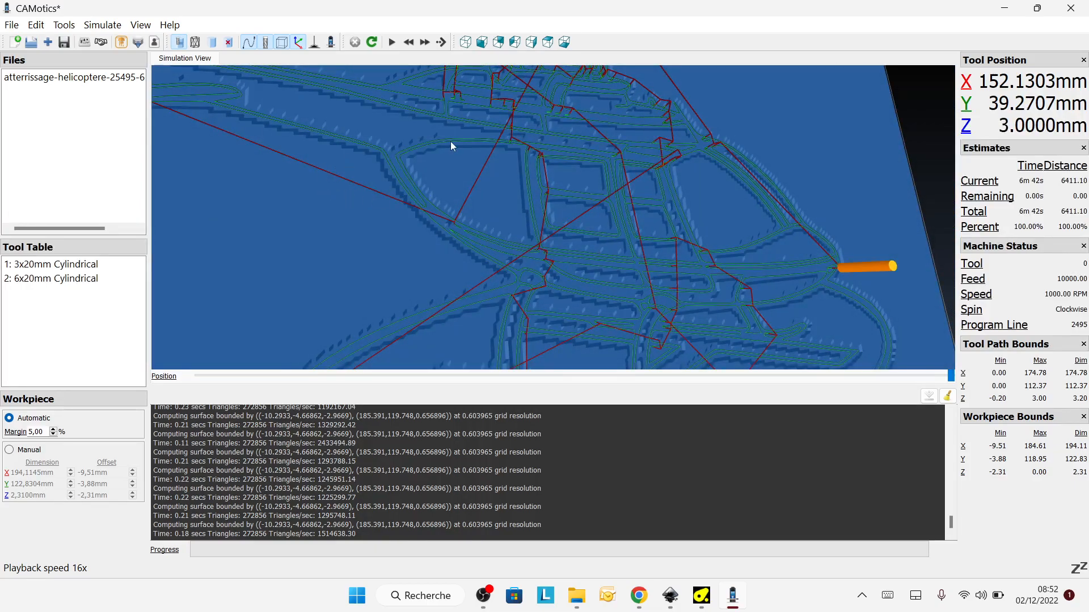
click(1072, 8)
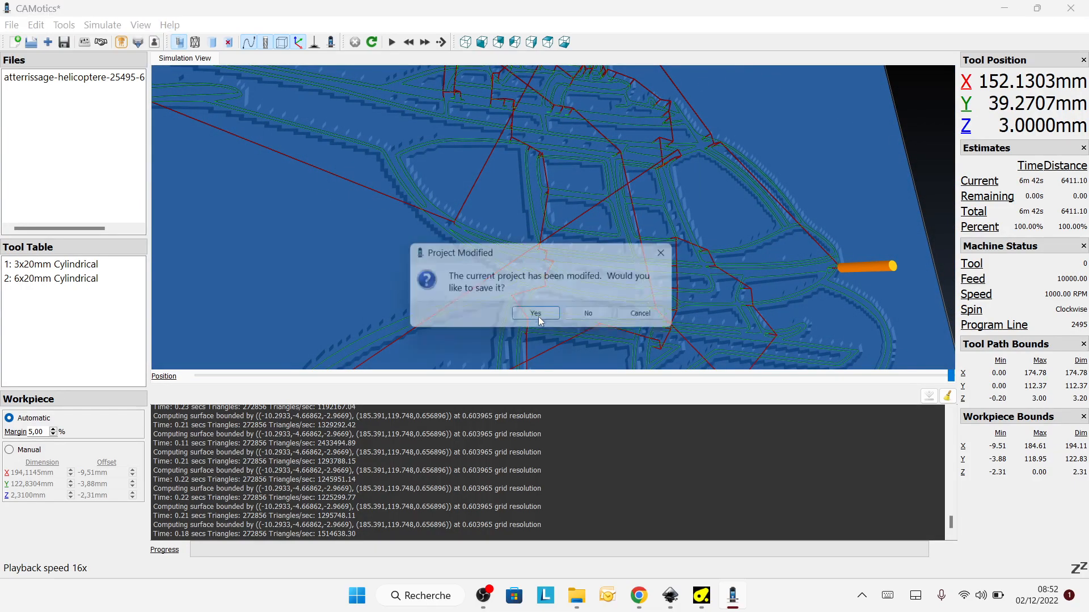
click(602, 318)
mouse_move(687, 599)
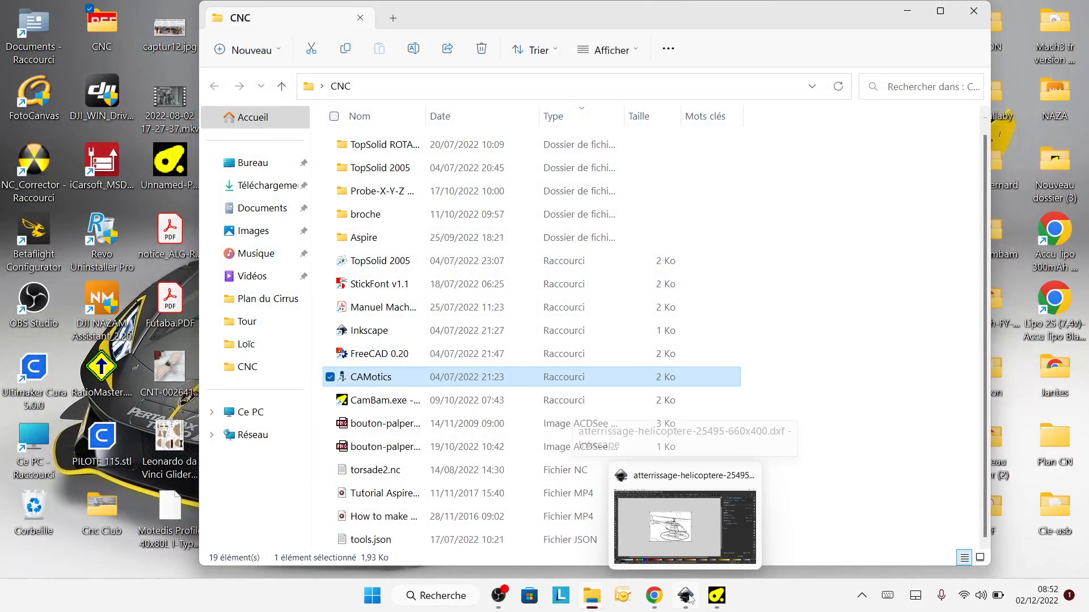
click(862, 596)
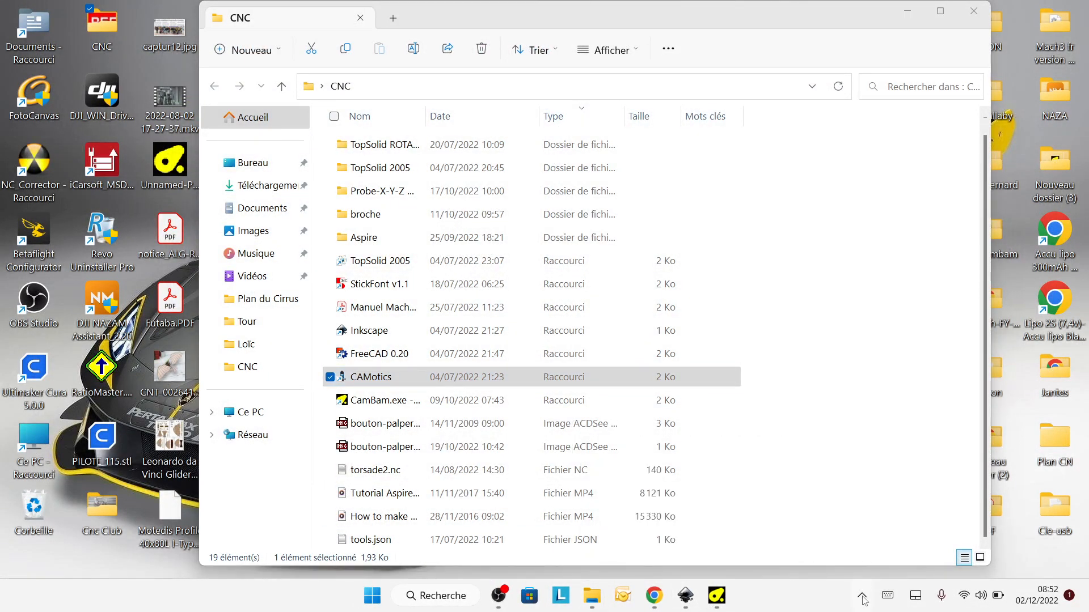
right_click(876, 529)
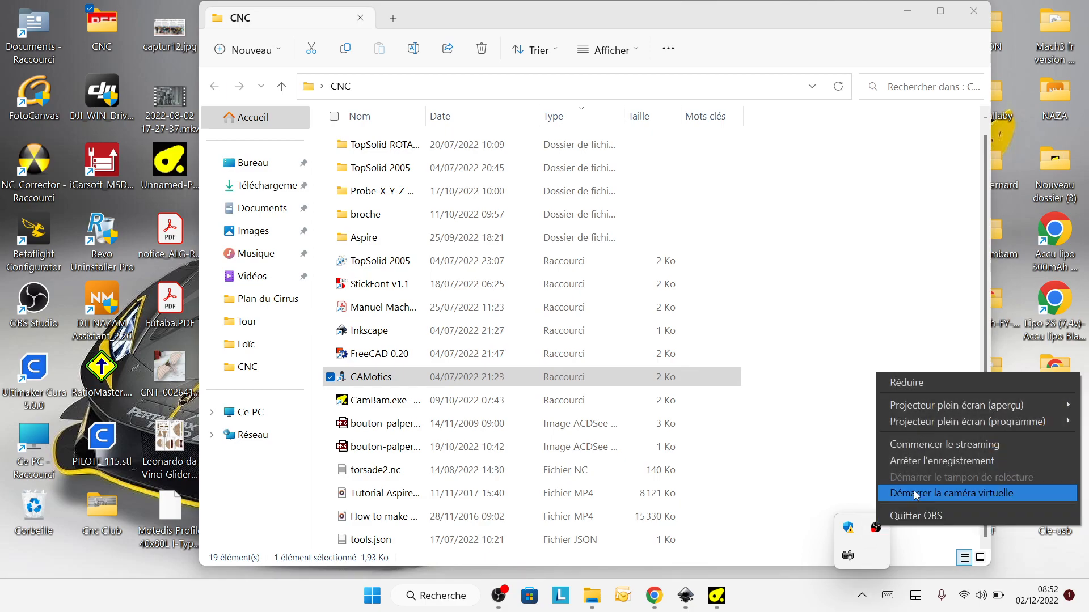